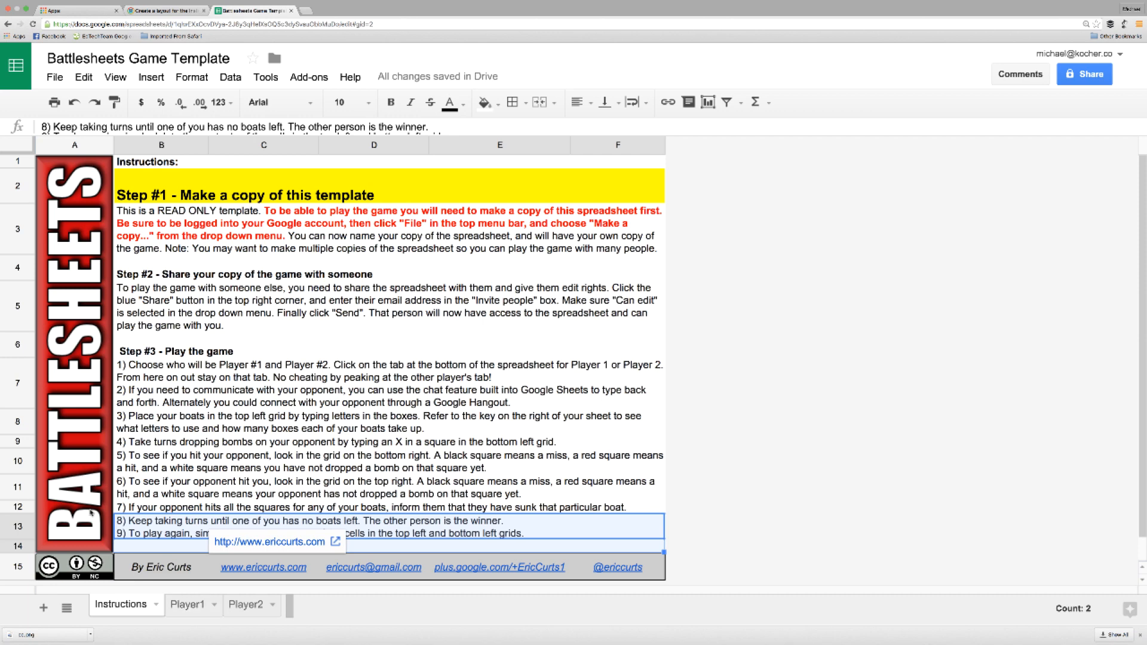
Look through the Player1 and Player2 sheets of the Battlesheets template, finishing on the Instructions sheet.
click(201, 605)
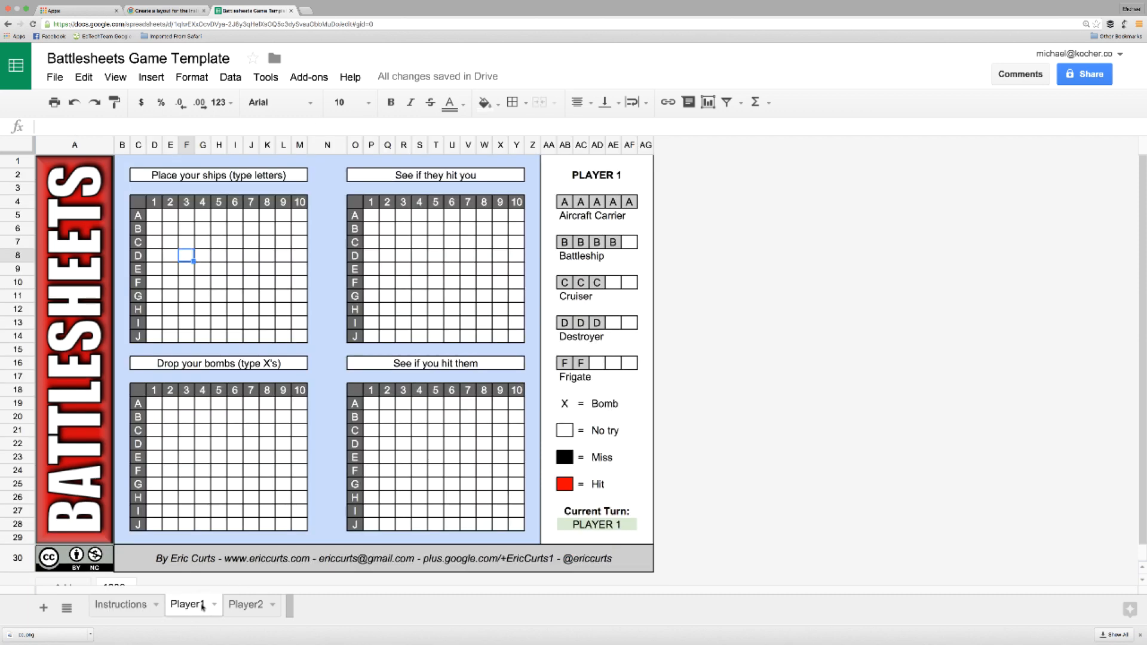
click(245, 604)
click(196, 608)
click(137, 611)
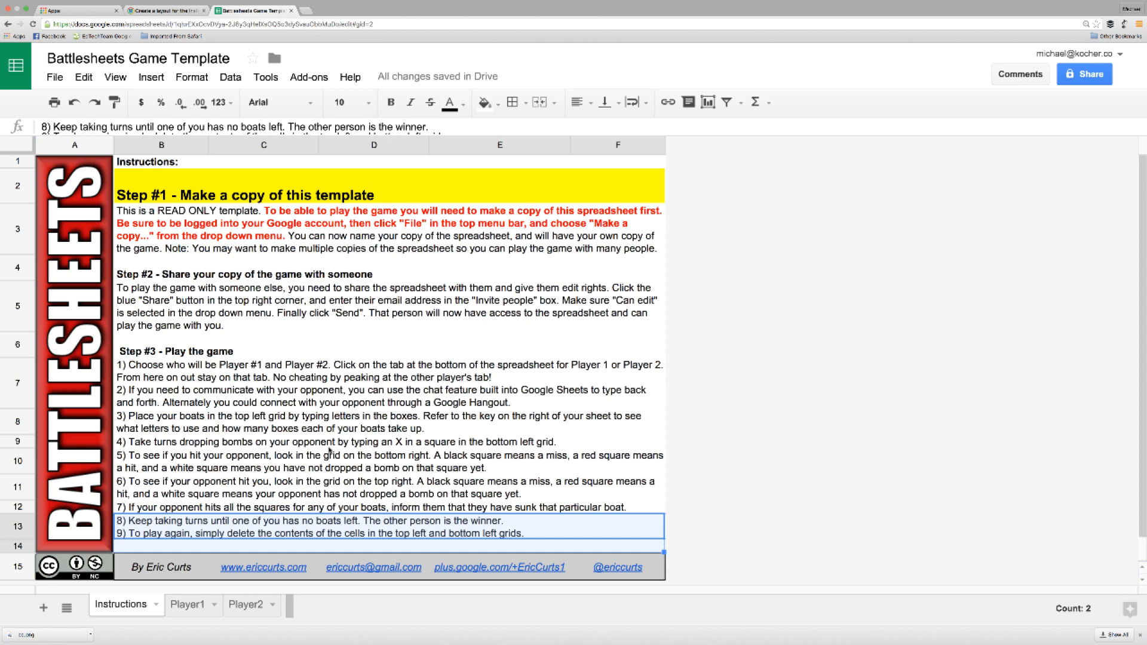
Open Google Sheets from the browser's apps page and create a new blank spreadsheet.
click(76, 11)
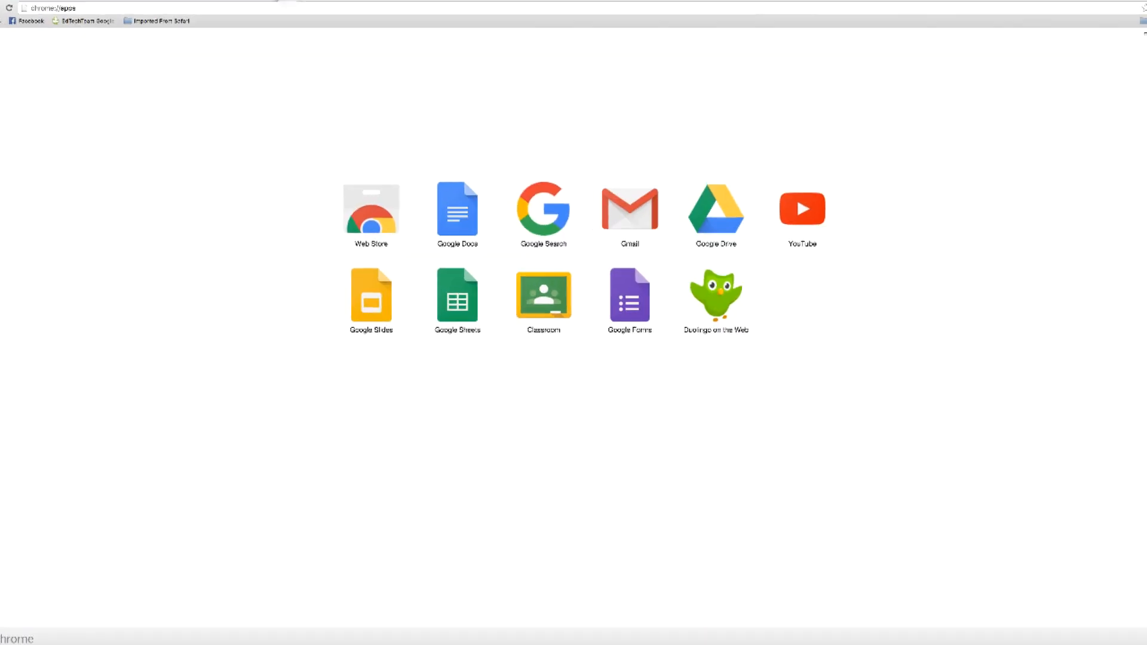
click(446, 288)
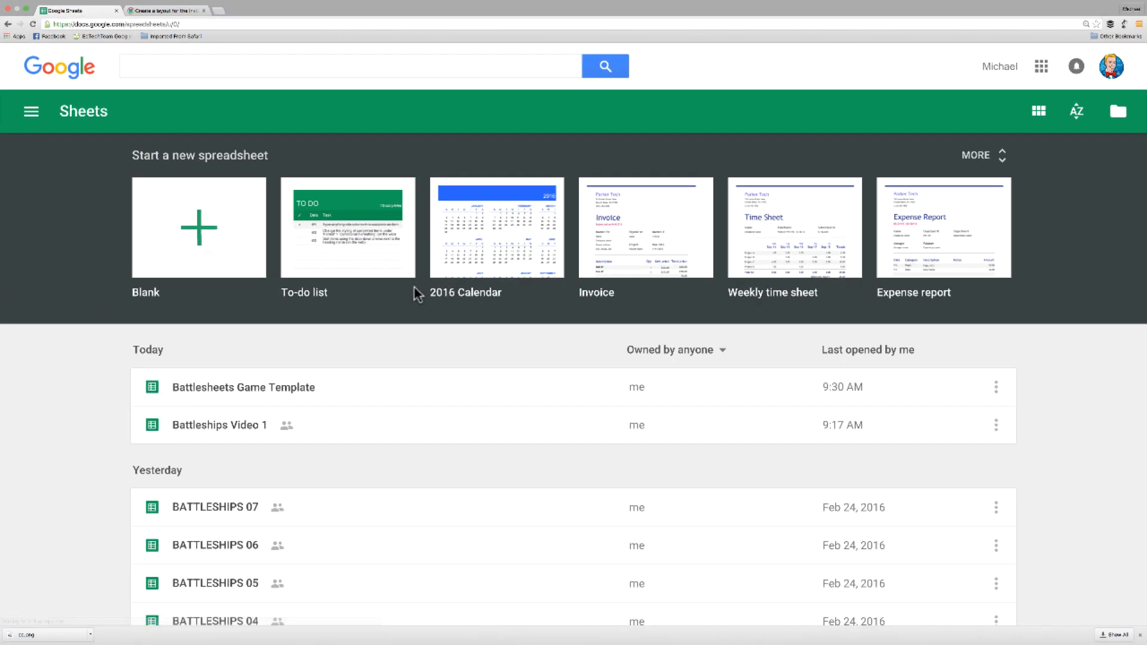
click(214, 257)
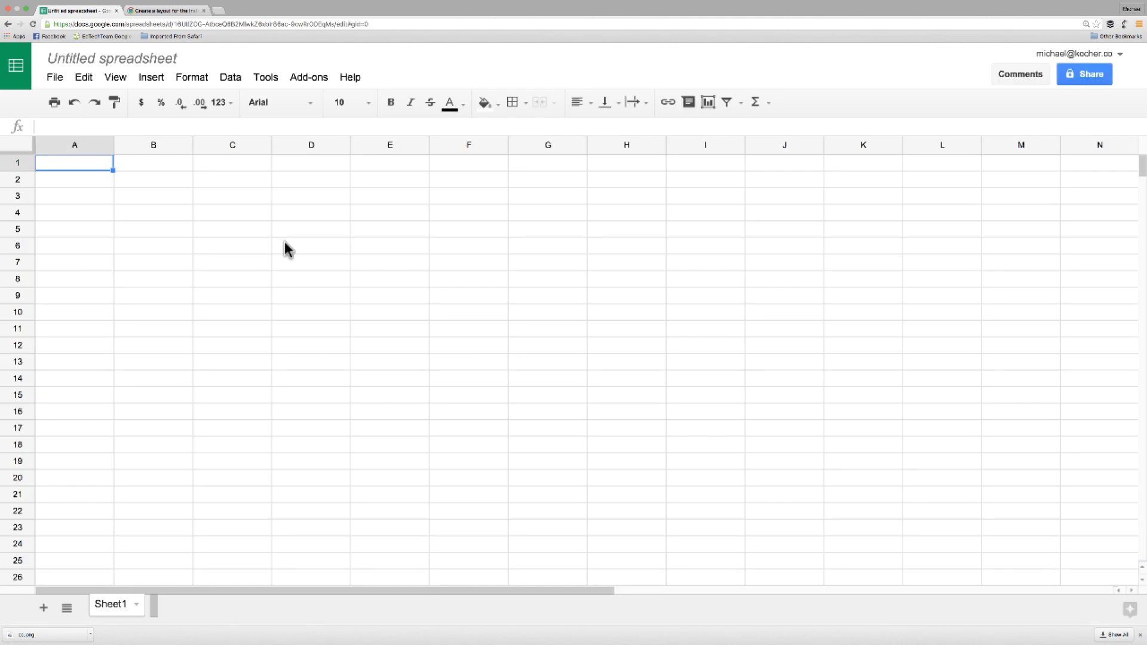
Delete rows 16 to 1000 of the blank sheet.
drag(1142, 170, 1142, 547)
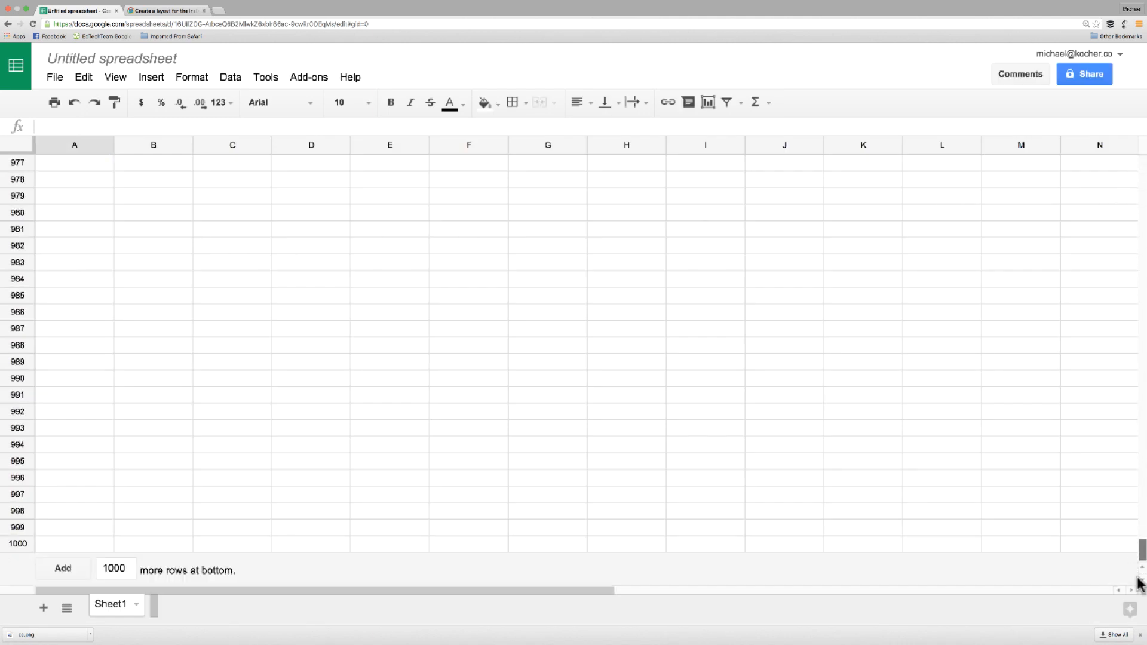
click(19, 544)
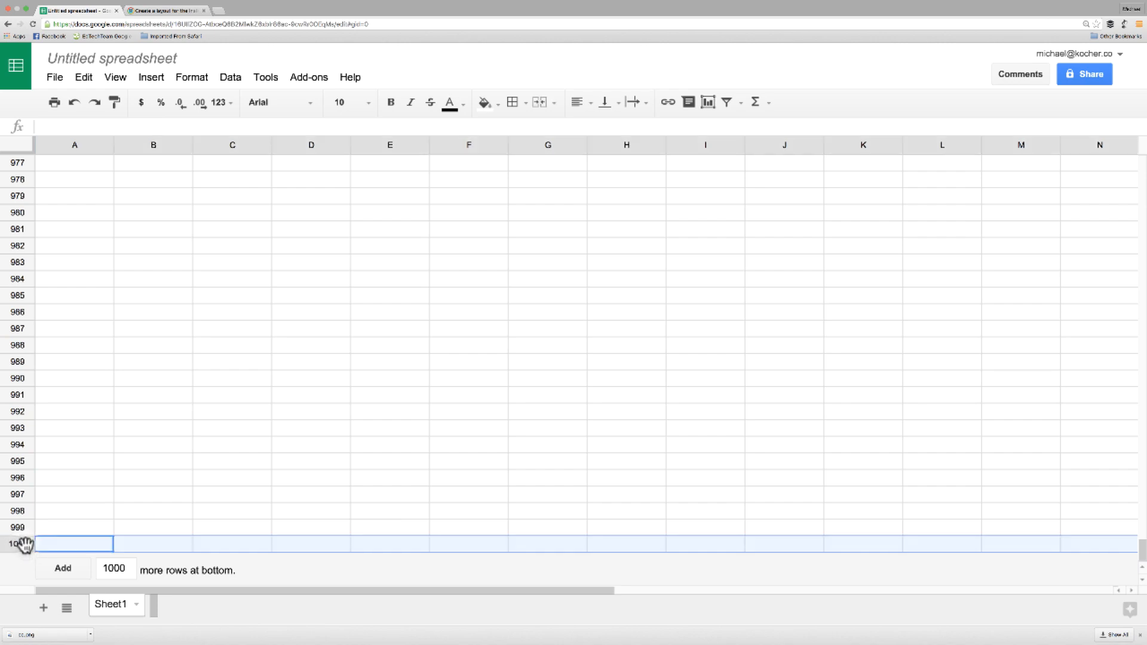
drag(1142, 552, 1143, 165)
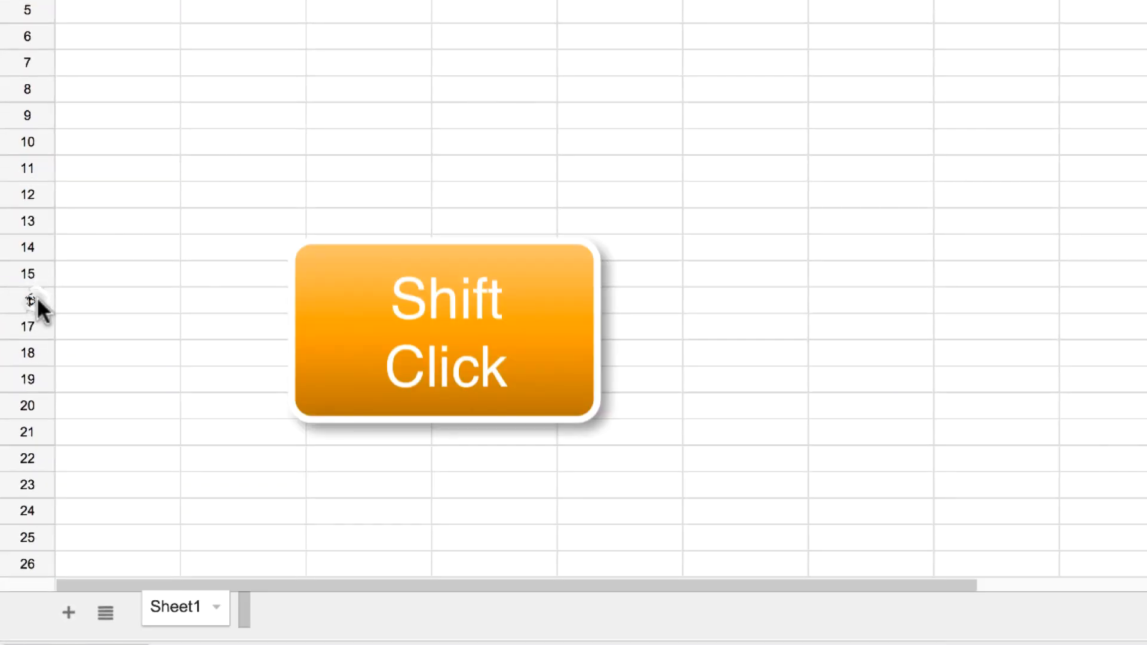
shift+click(37, 296)
drag(36, 303, 30, 333)
right_click(33, 328)
mouse_move(102, 463)
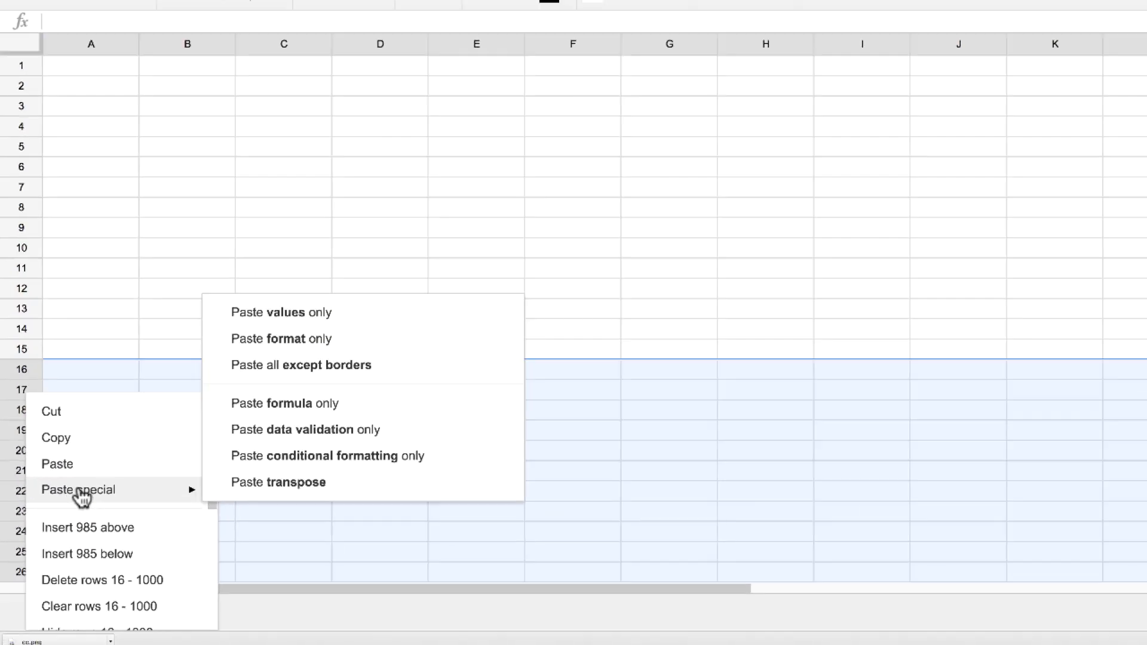
scroll(80, 502, down, 2)
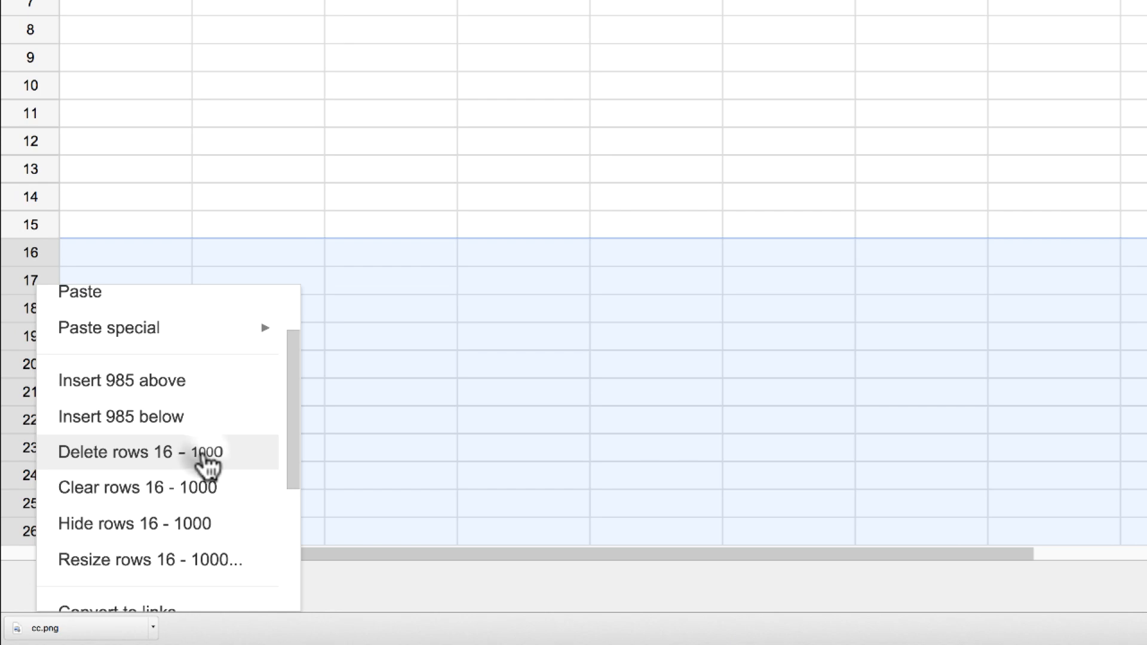
click(203, 452)
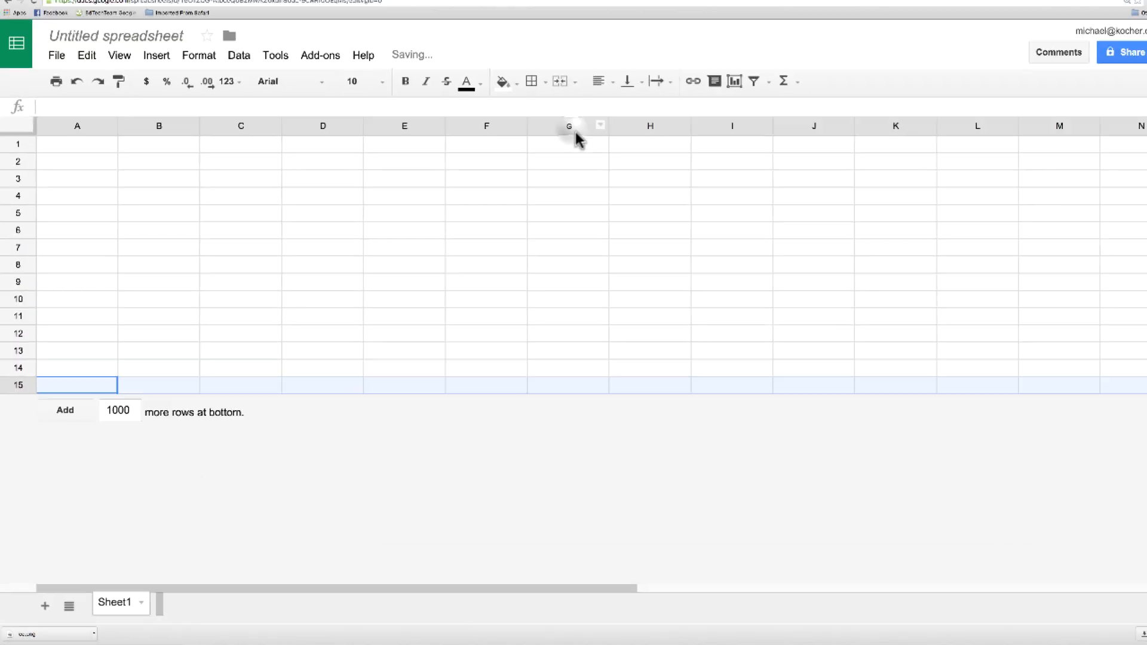
Delete columns G to Z of the sheet.
click(550, 145)
scroll(715, 369, right, 10)
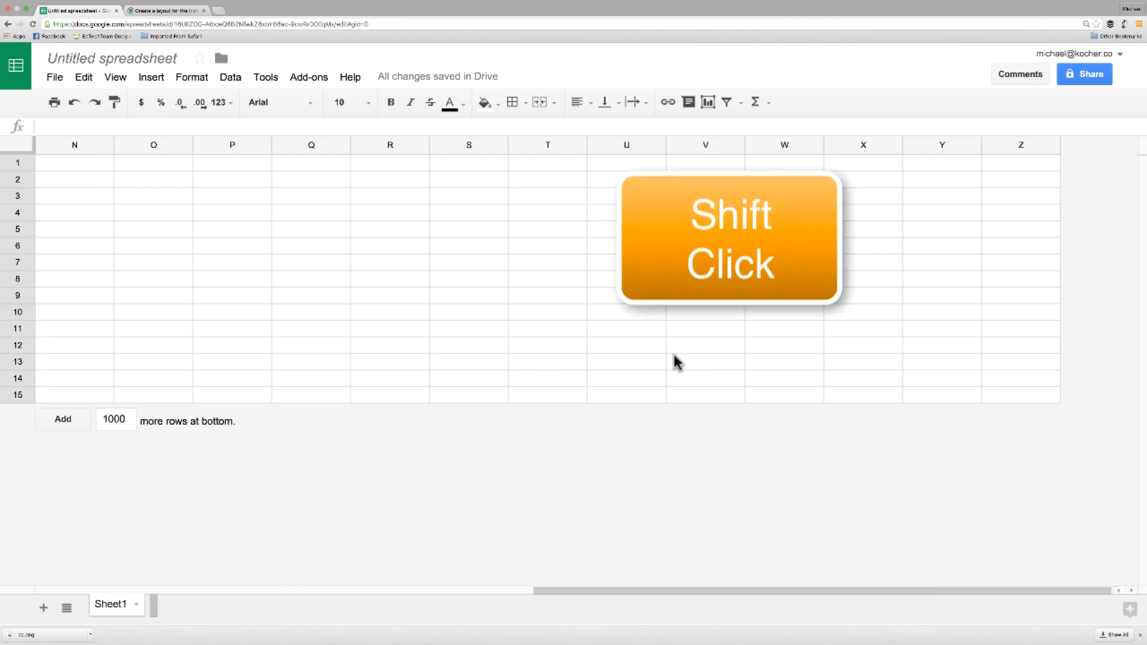
shift+click(1025, 147)
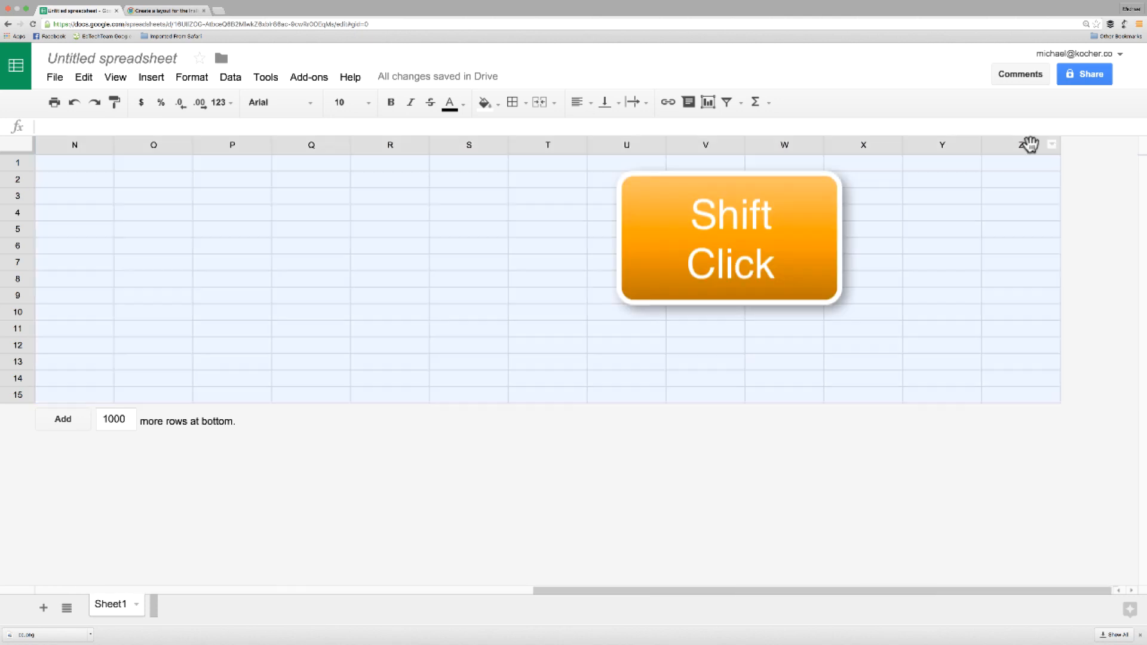
right_click(541, 145)
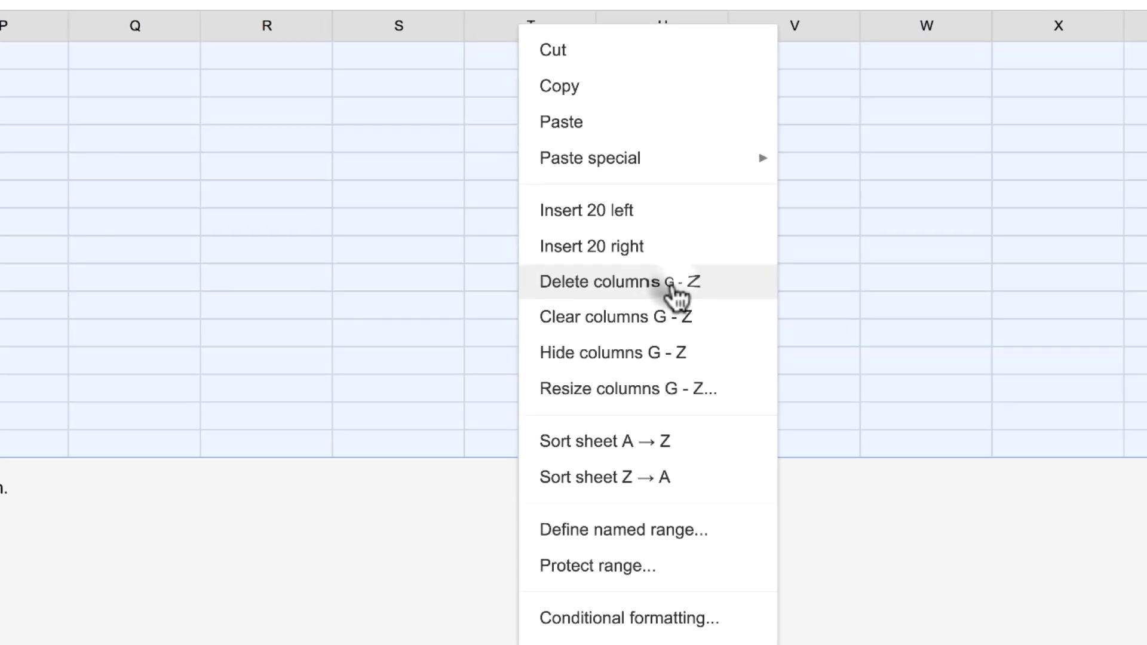
click(671, 286)
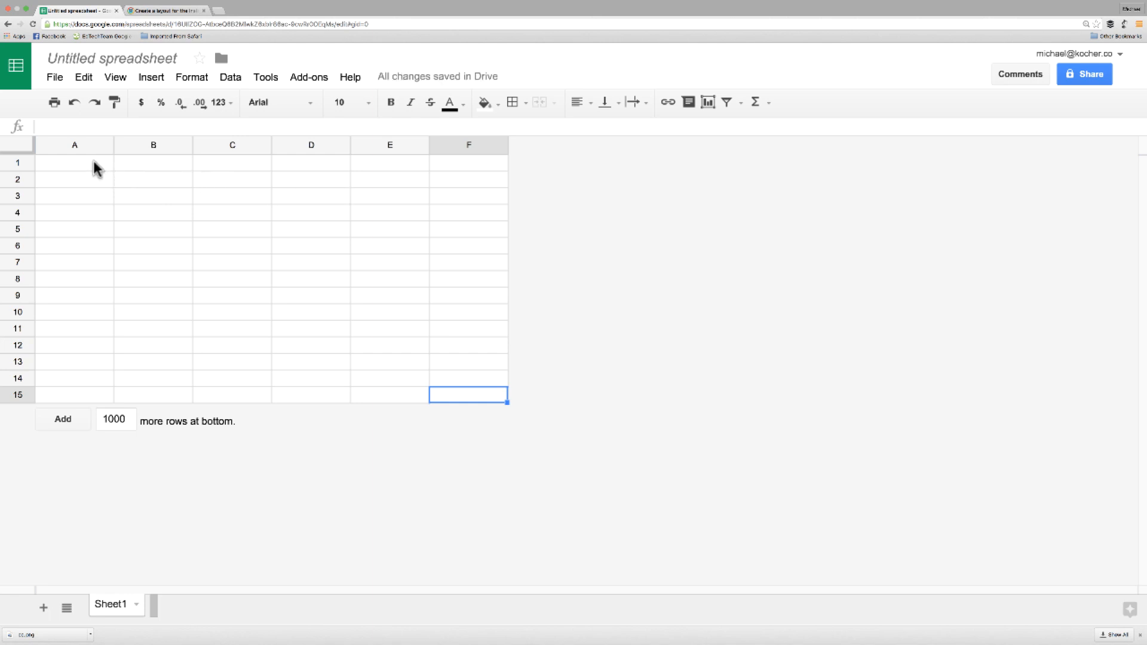
Merge cells A1 to A14 into one tall cell.
click(93, 163)
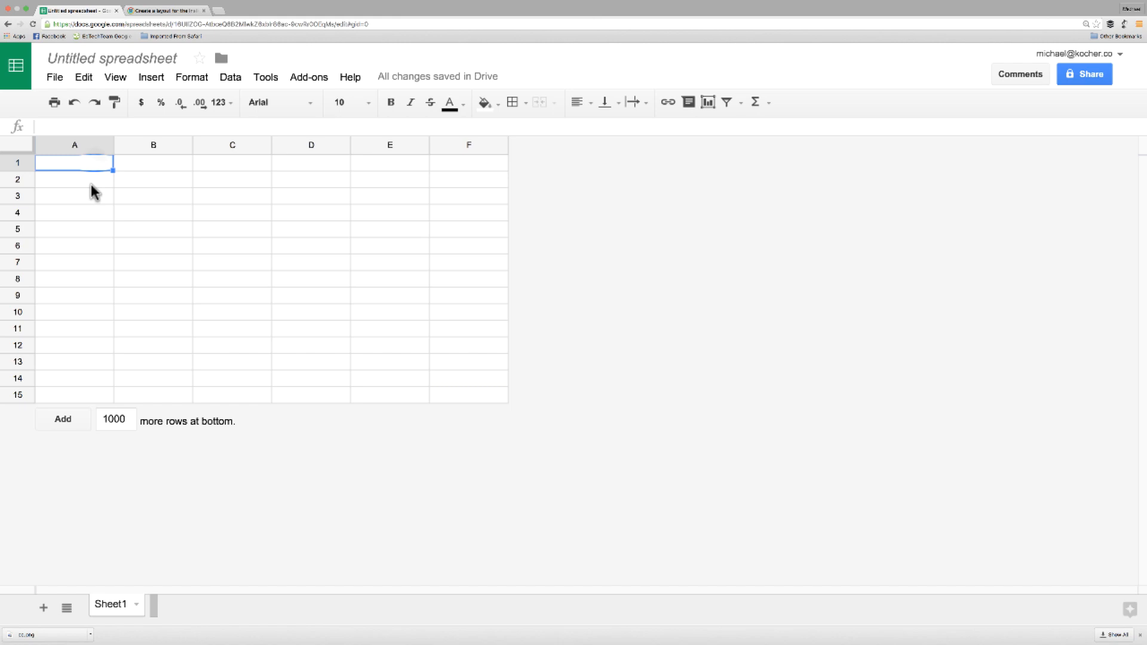
shift+click(83, 379)
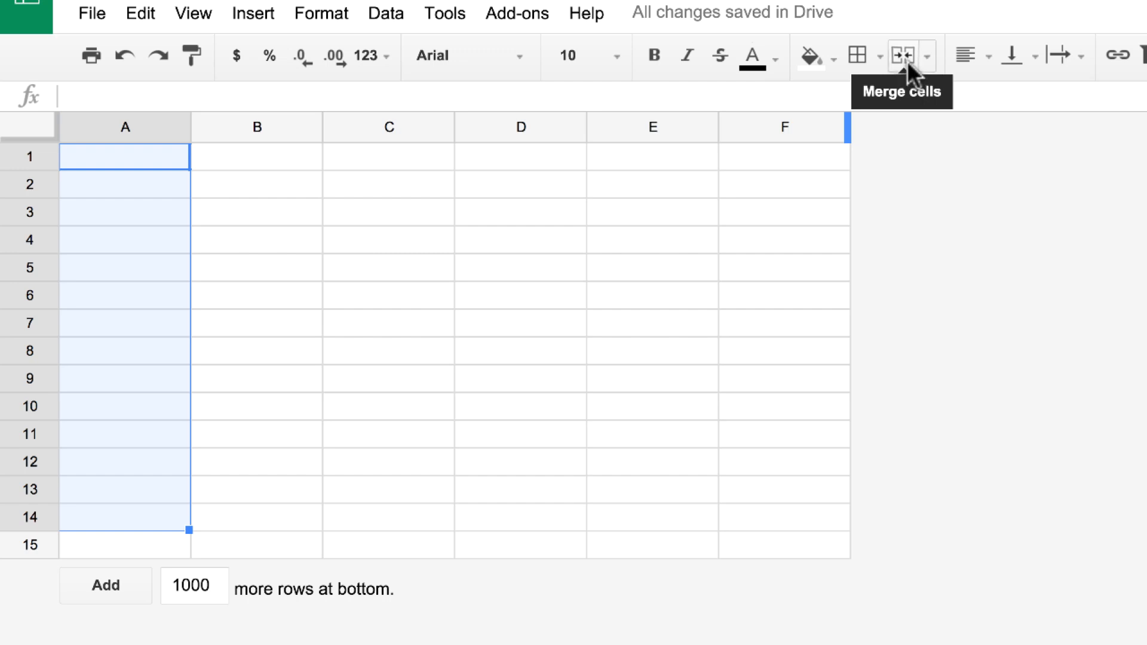
click(906, 58)
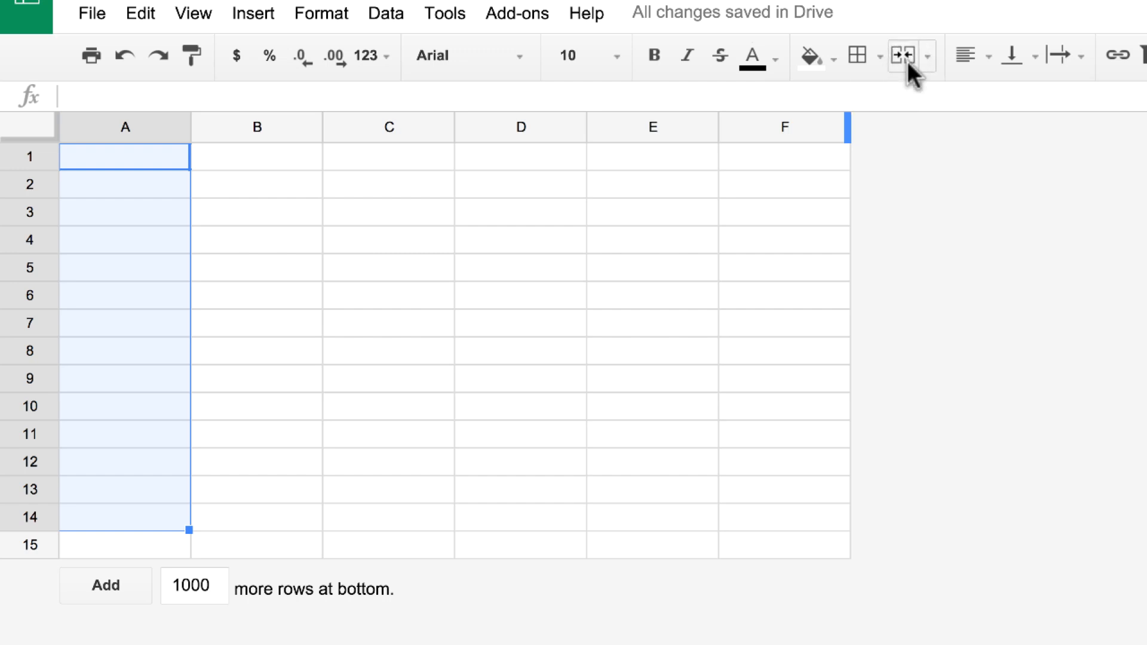
click(203, 312)
click(221, 295)
click(138, 289)
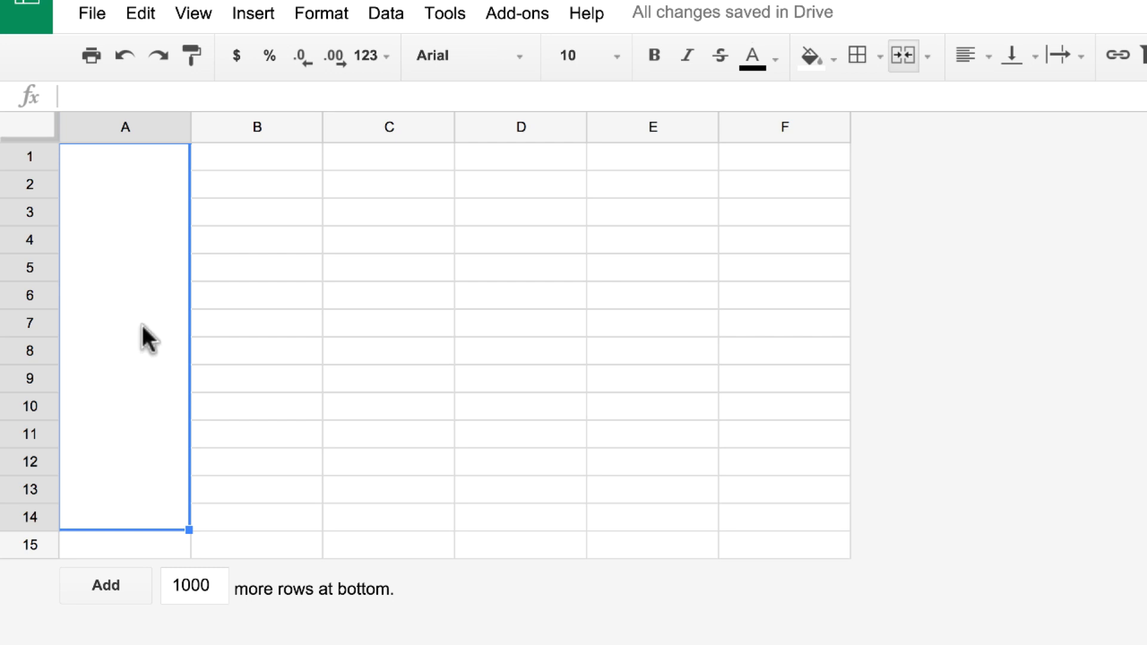
Merge the range B1 to F14 horizontally and check that rows 1 to 5 each select as one wide cell.
click(289, 156)
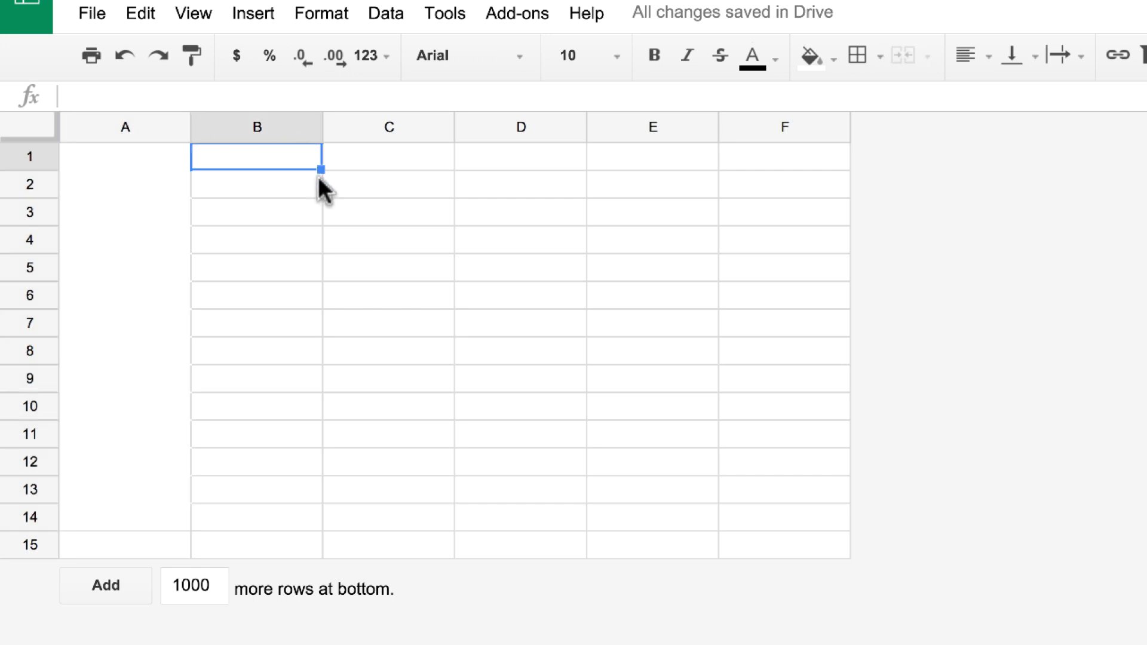
shift+click(780, 517)
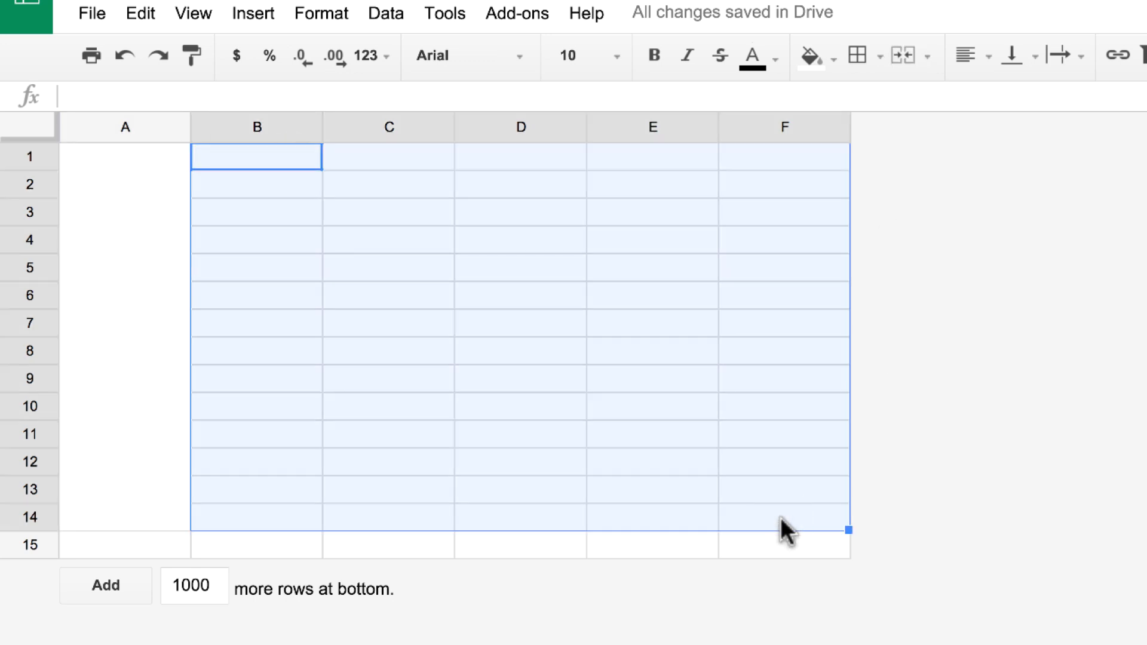
click(930, 56)
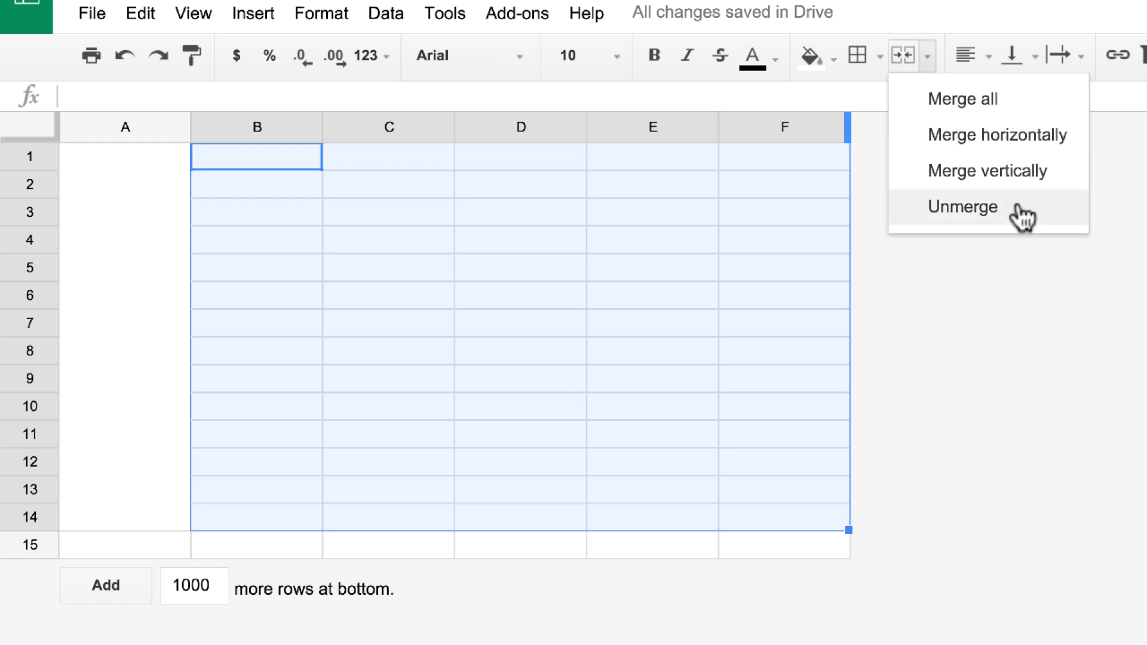
click(1032, 141)
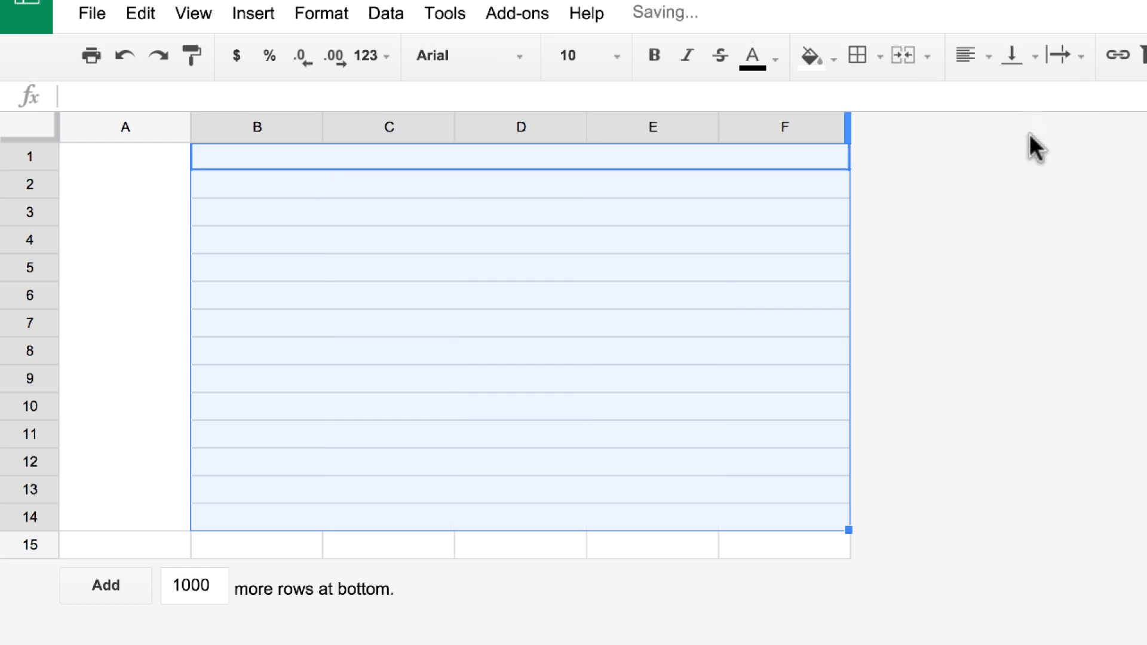
click(759, 167)
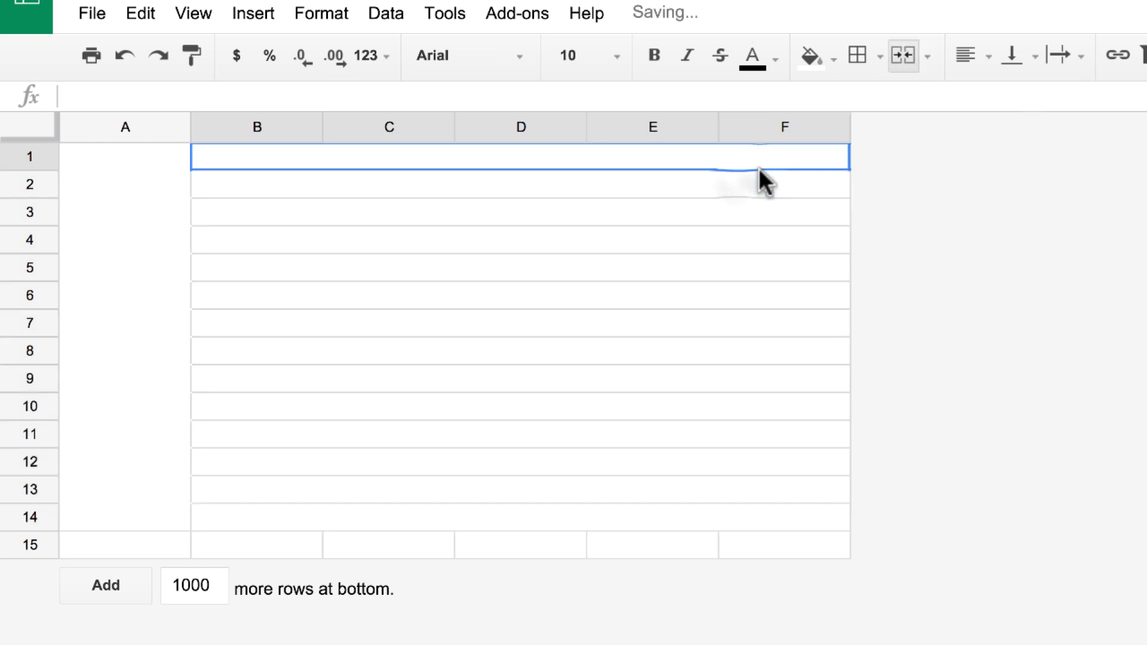
click(732, 184)
click(706, 215)
click(695, 244)
click(690, 270)
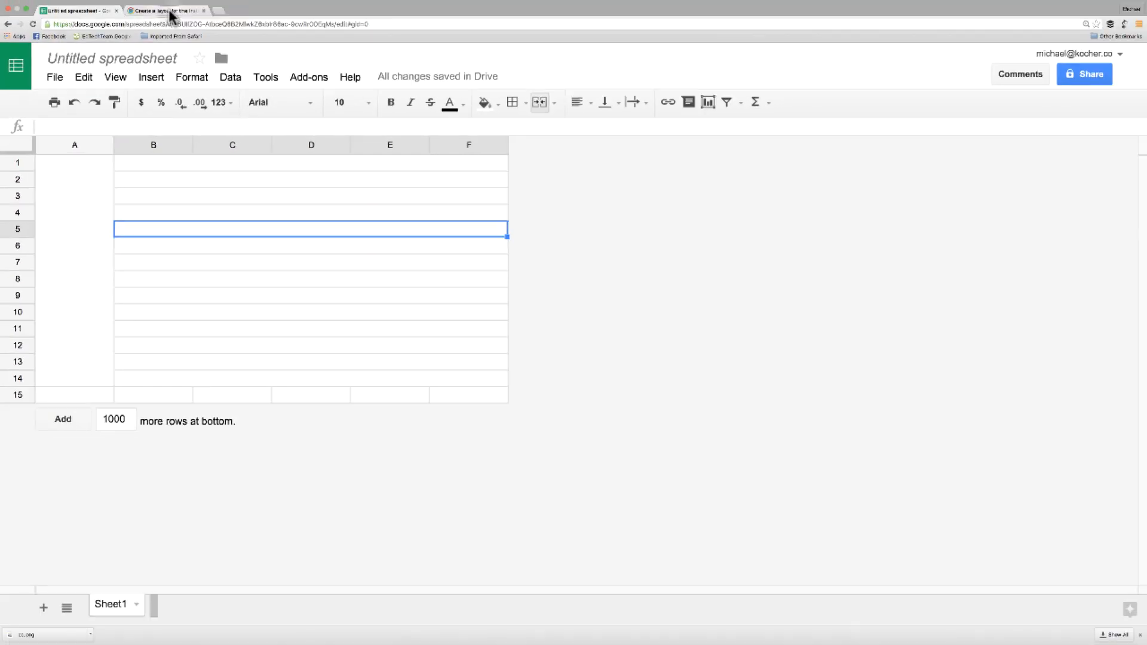
Copy the heading "Instructions:" from the Chrome Academy lesson page into the merged cell of row 1 in the spreadsheet.
click(171, 12)
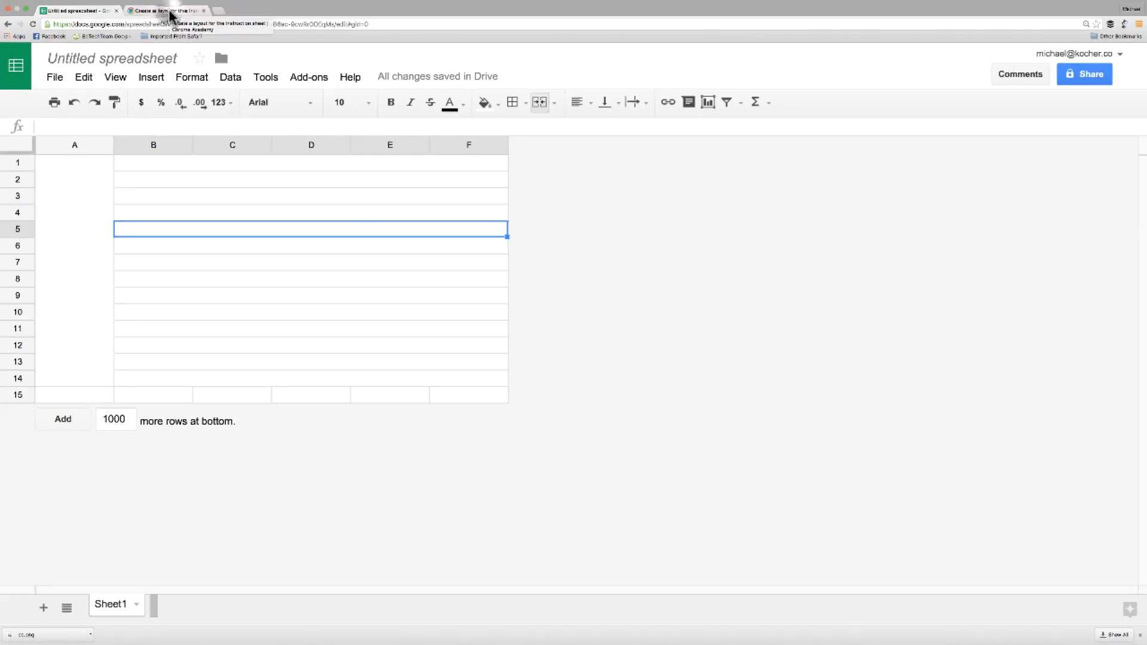
scroll(181, 204, down, 1)
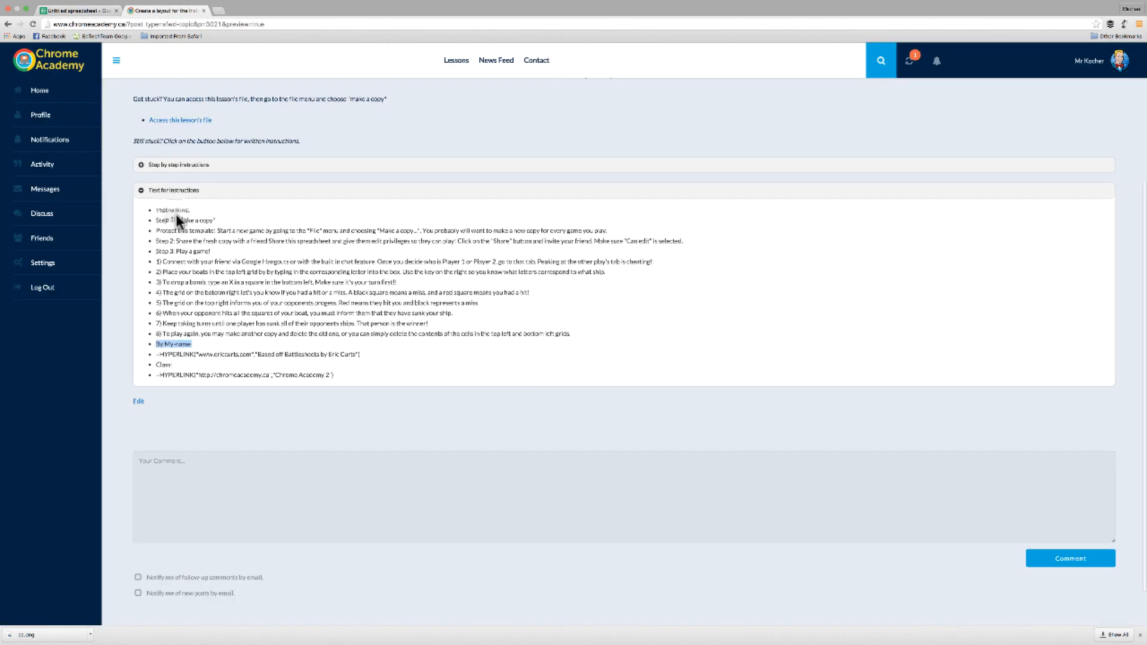
triple_click(175, 210)
key(super+c)
click(91, 13)
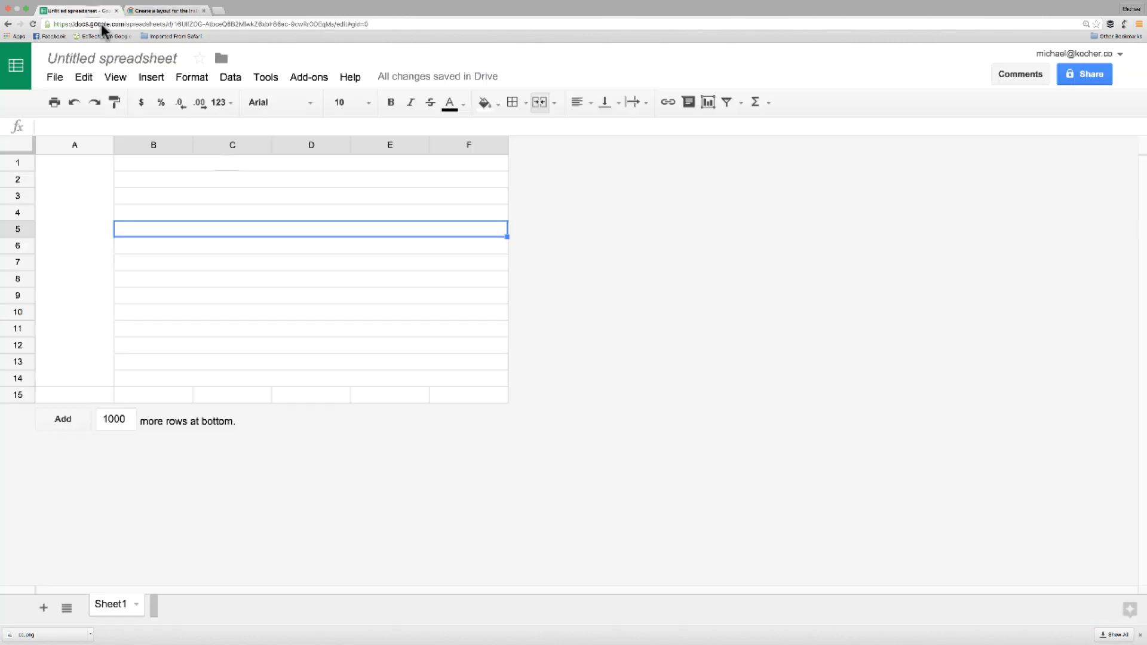
double_click(227, 163)
key(super+v)
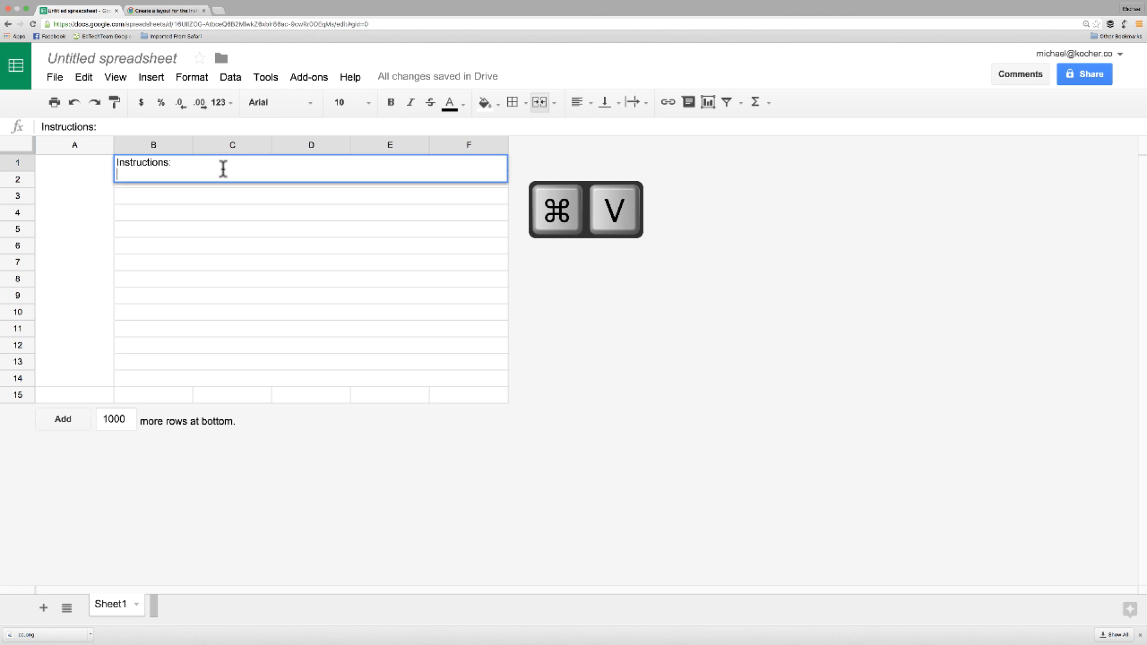
Copy the line 'Step 1: "Make a copy"' from the lesson page into row 2.
click(160, 11)
triple_click(192, 216)
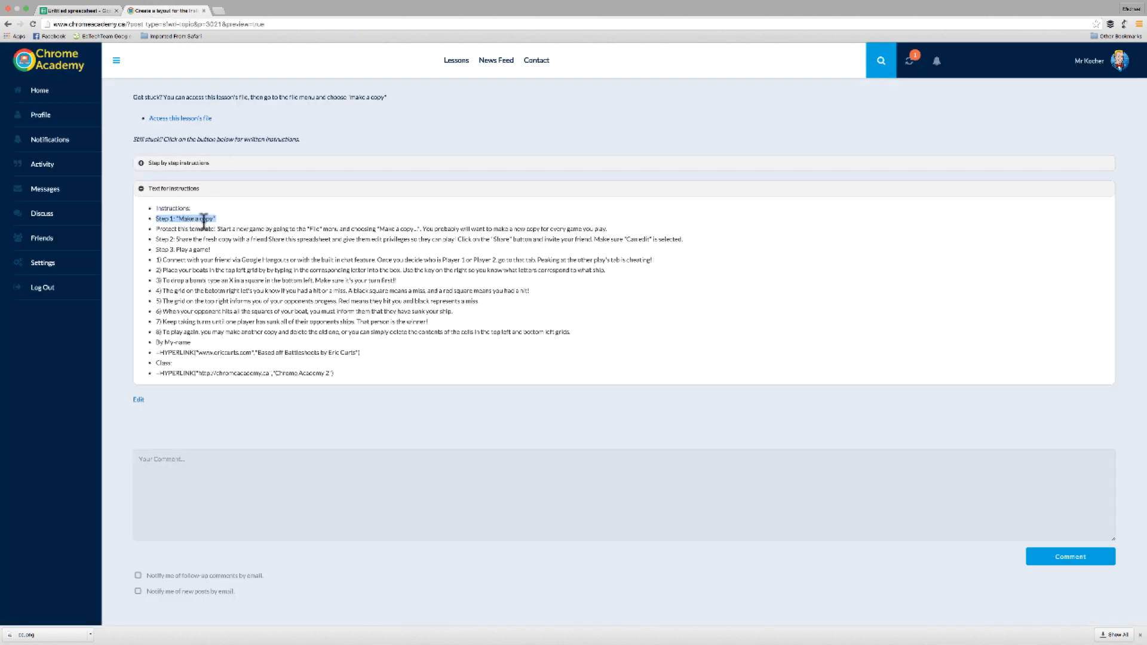
click(95, 12)
double_click(199, 178)
key(super+v)
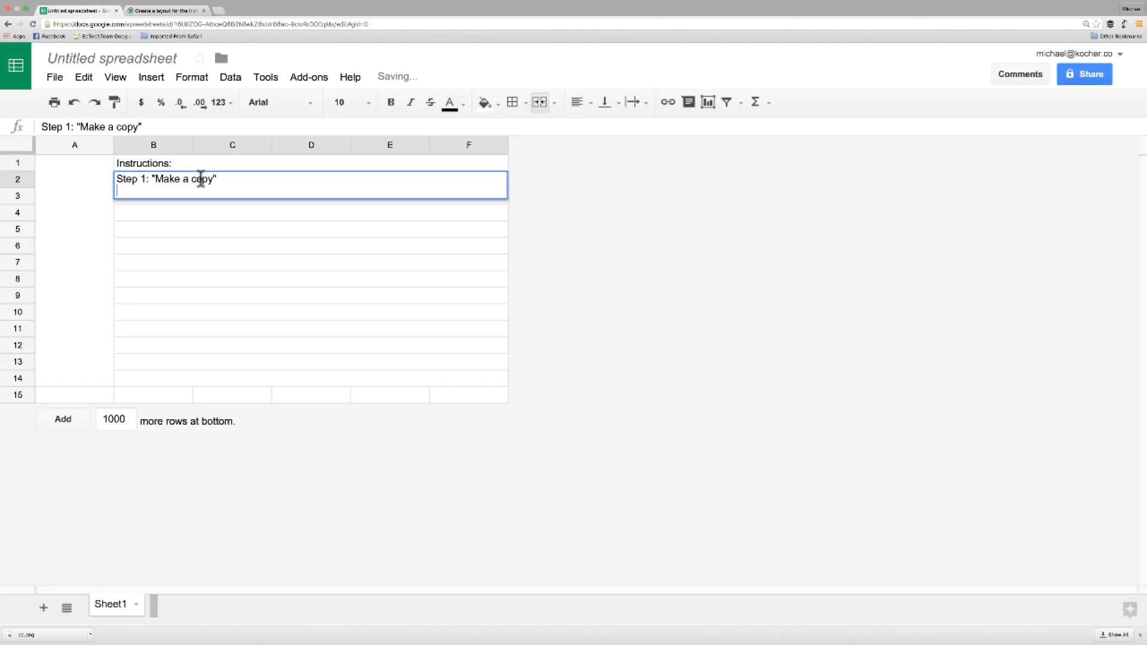
key(Return)
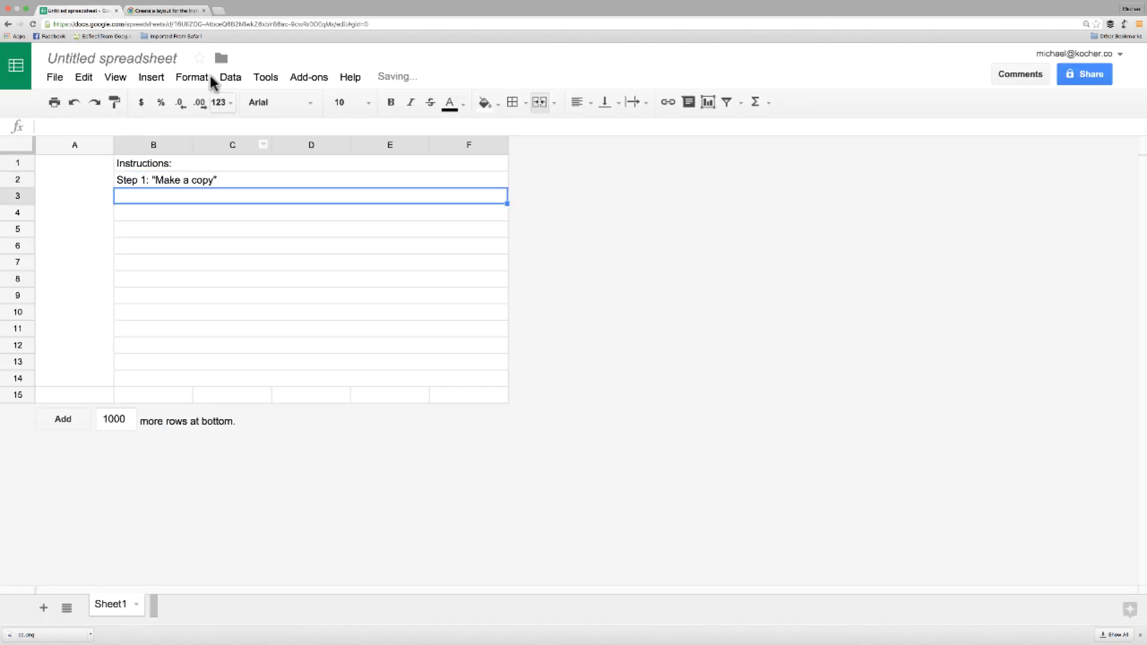
Copy the lesson page's paragraph starting "Protect this template!" into row 3.
click(170, 11)
triple_click(188, 229)
click(92, 11)
double_click(172, 196)
key(super+v)
key(Return)
Copy the Step 2 text, placing "Step 2: Share the fresh copy with a friend" in row 4 and the "Share this spreadsheet" details in row 5.
click(158, 11)
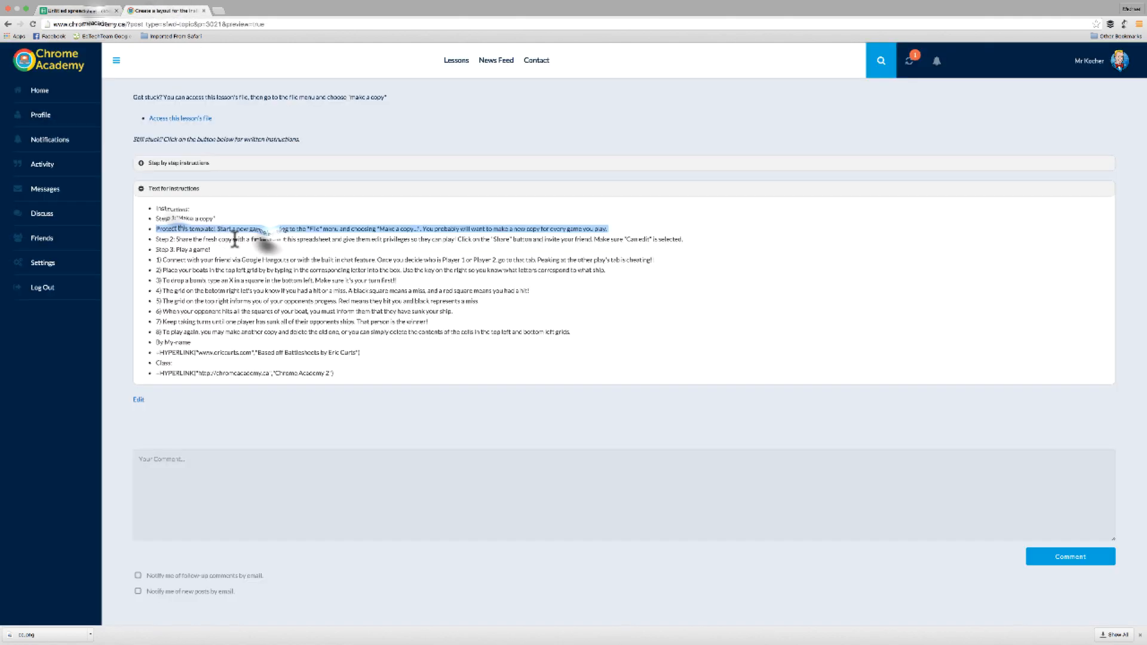
click(93, 11)
double_click(202, 214)
key(super+v)
drag(303, 214, 327, 220)
key(super+x)
double_click(187, 230)
key(super+v)
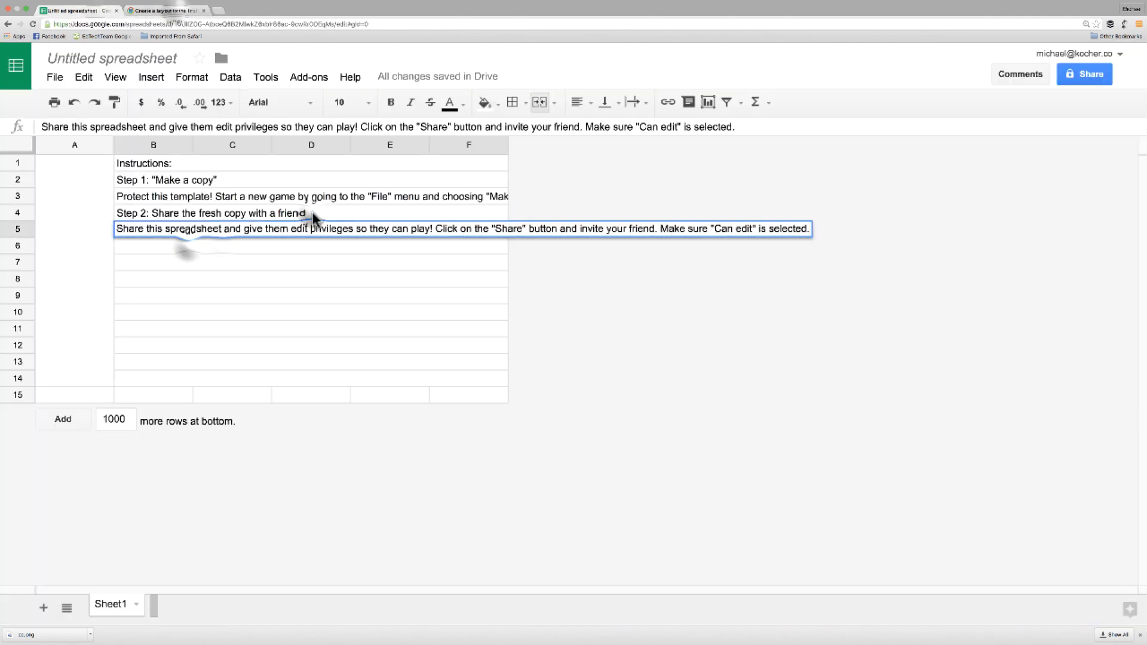
Copy the line "Step 3: Play a game!" from the lesson page into row 6.
click(170, 11)
triple_click(191, 250)
click(93, 11)
double_click(207, 246)
key(super+v)
key(Return)
Copy instruction 1), about connecting with your friend via Google Hangouts or chat, from the lesson page into row 7.
click(170, 11)
triple_click(213, 260)
click(92, 11)
key(super+v)
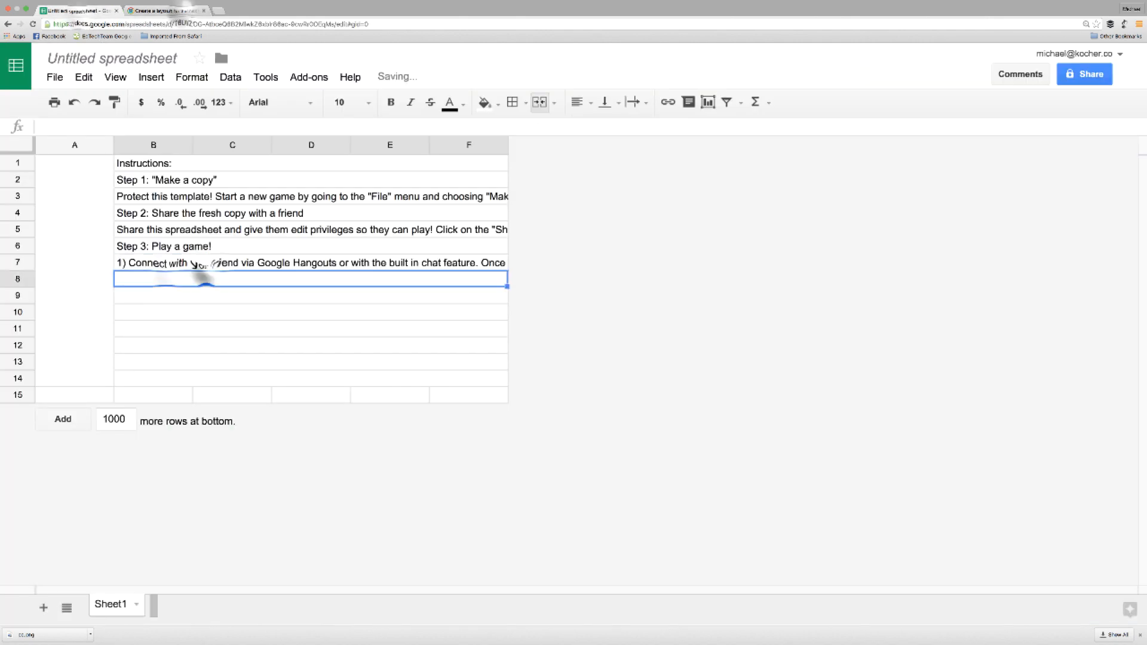
Place instruction 2), about placing your boats, in row 8 and copy instruction 3), about dropping a bomb, into row 9.
double_click(164, 279)
key(super+v)
key(Return)
click(170, 11)
triple_click(194, 279)
click(93, 11)
double_click(157, 296)
key(super+v)
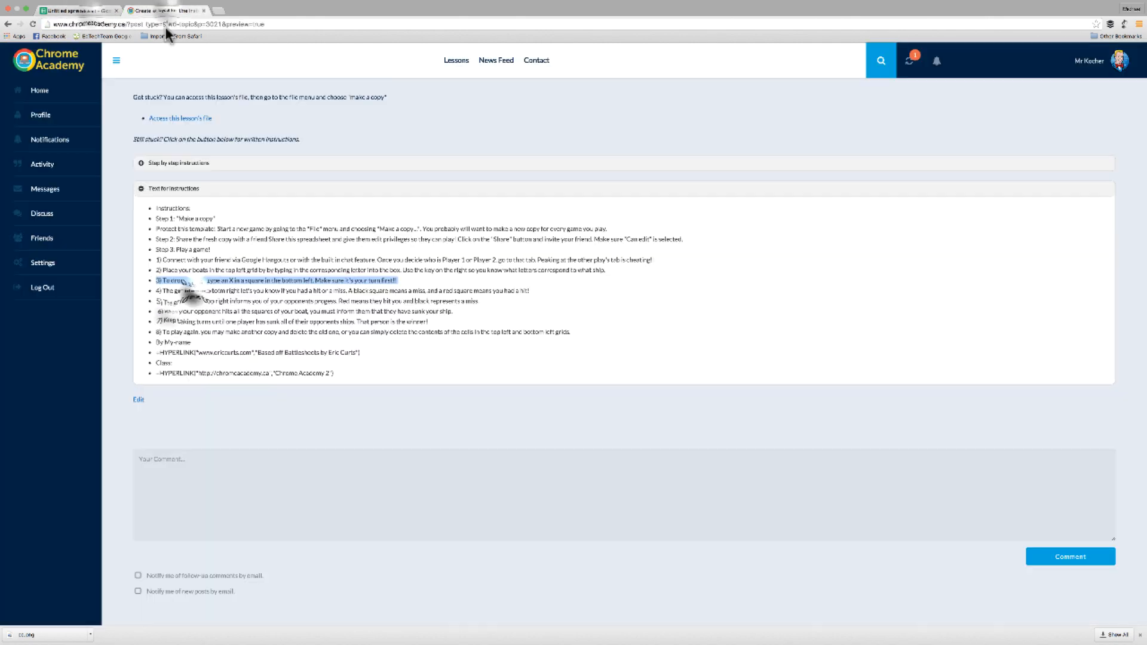
Place instruction 4), about hits and misses, in row 10 and copy instruction 5), about the opponent's progress, into row 11.
double_click(170, 313)
key(super+v)
key(Return)
click(164, 11)
triple_click(207, 301)
key(ctrl+Tab)
double_click(196, 330)
key(super+v)
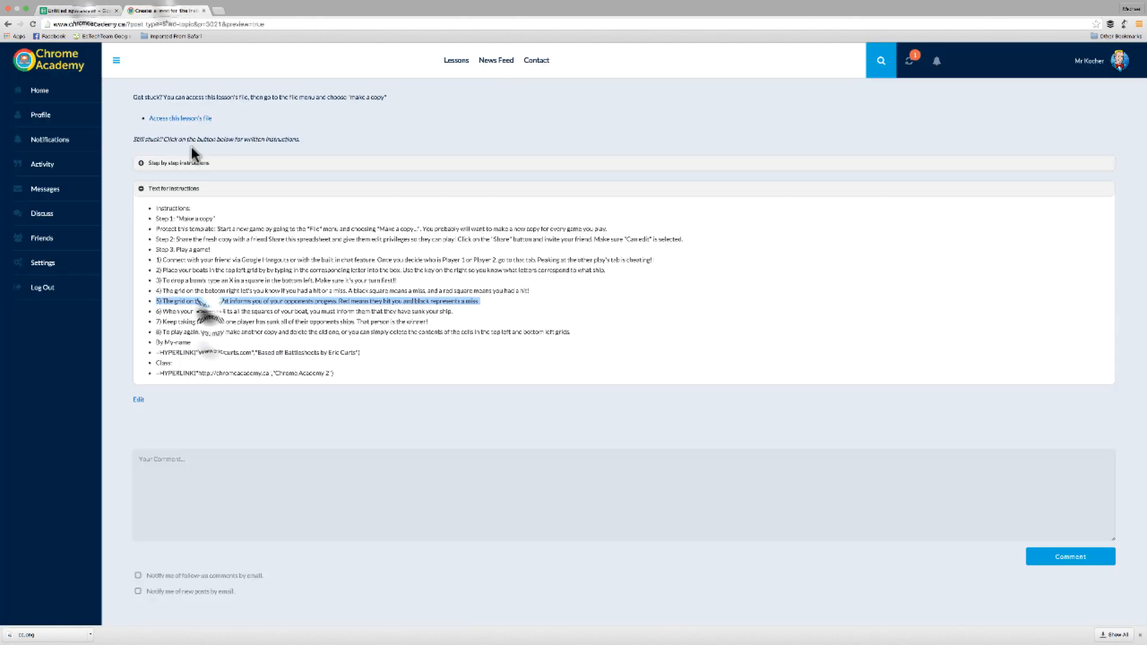
Copy the lesson page's instructions 6), 7) and 8) into rows 12, 13 and 14.
double_click(213, 346)
key(super+v)
key(Return)
click(165, 11)
triple_click(208, 321)
click(72, 11)
double_click(169, 362)
key(super+v)
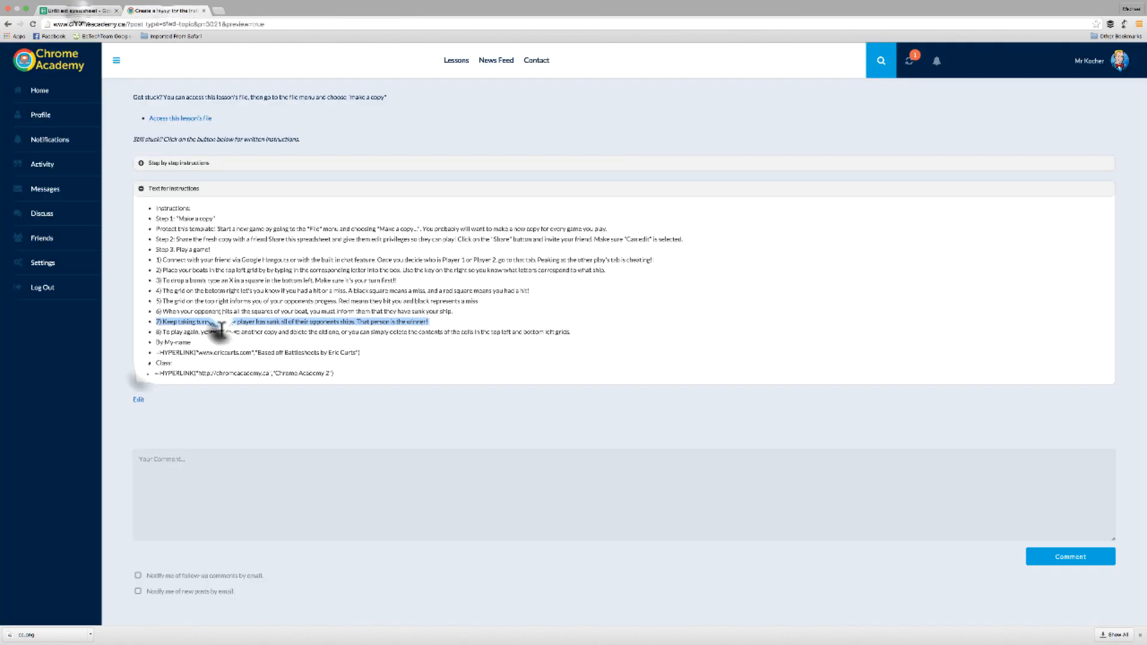
key(super+v)
key(Return)
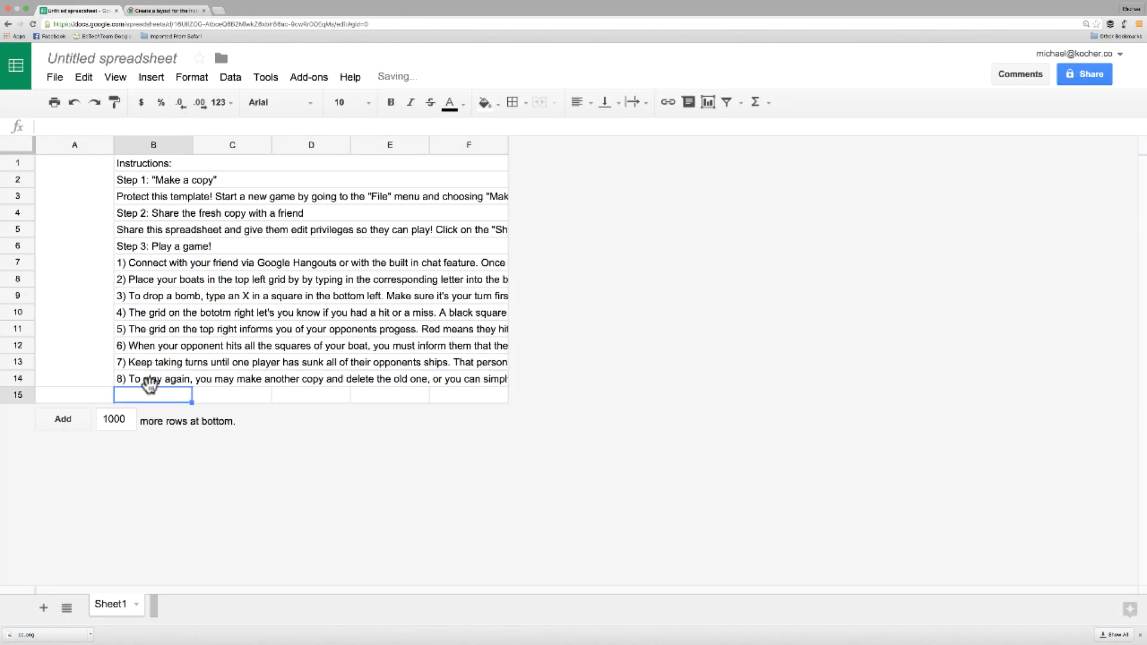
Merge cells B15:C15 into one cell and E15:F15 into another.
shift+click(261, 400)
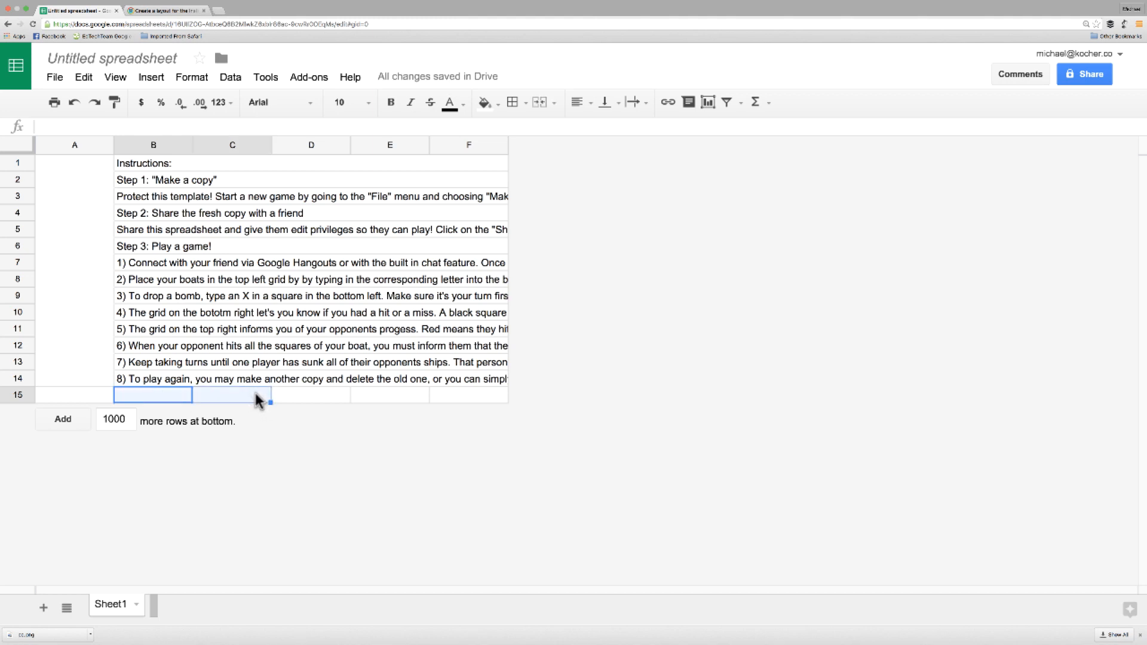
click(537, 104)
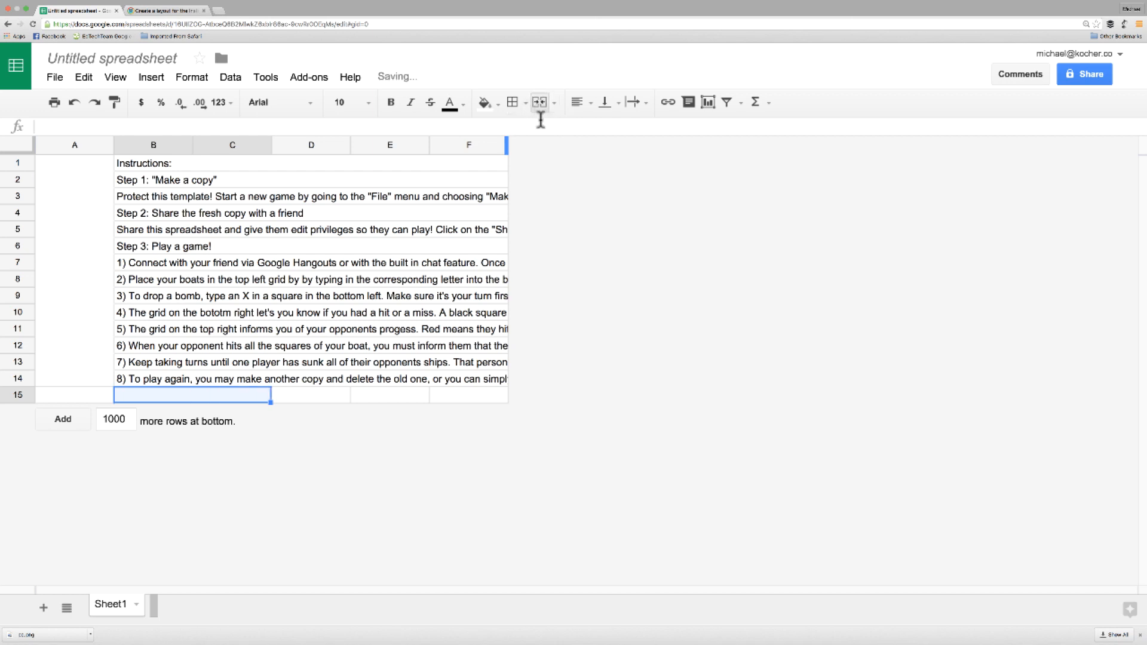
click(384, 396)
shift+click(465, 395)
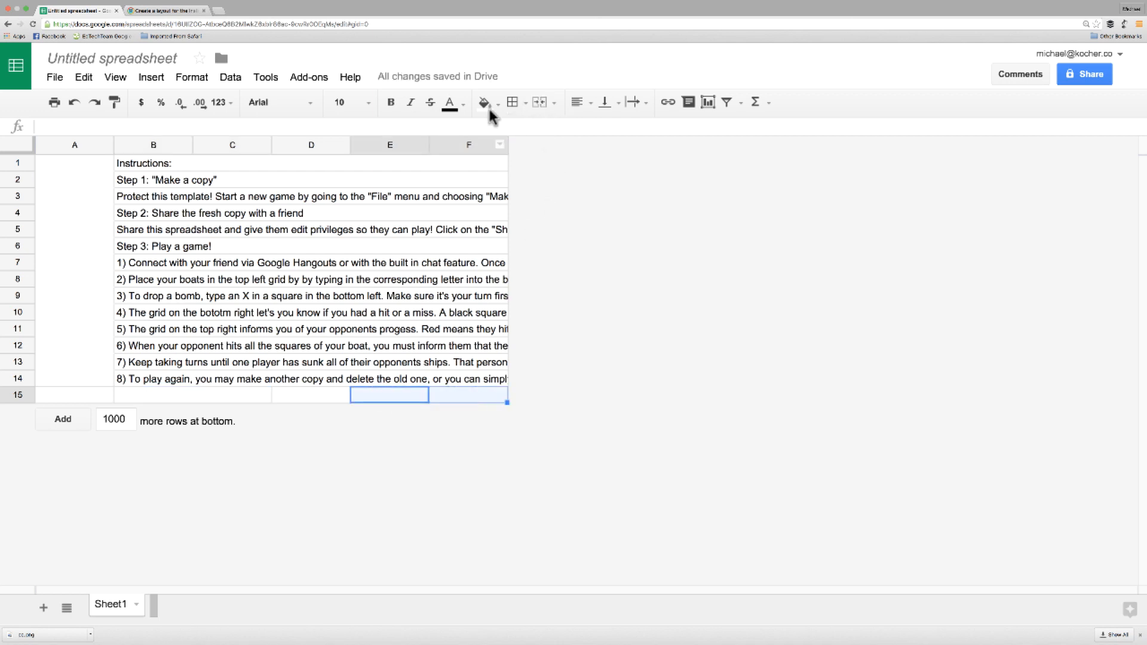
click(537, 101)
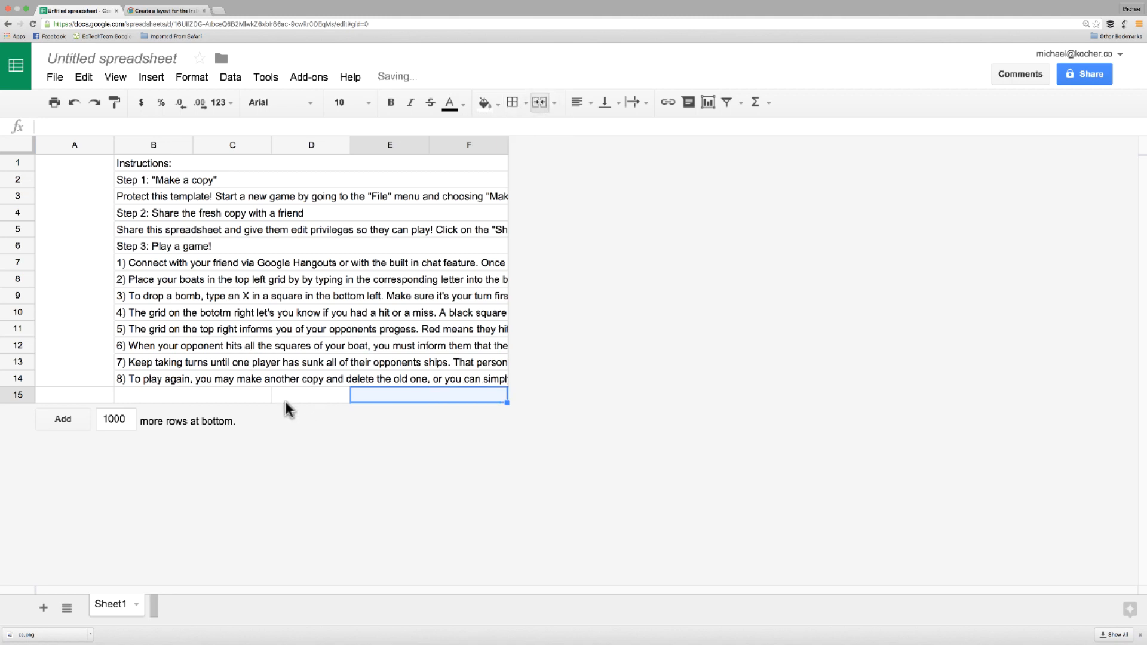
Enter a byline starting with "By" and the author's name in the merged cell B15:C15.
double_click(224, 396)
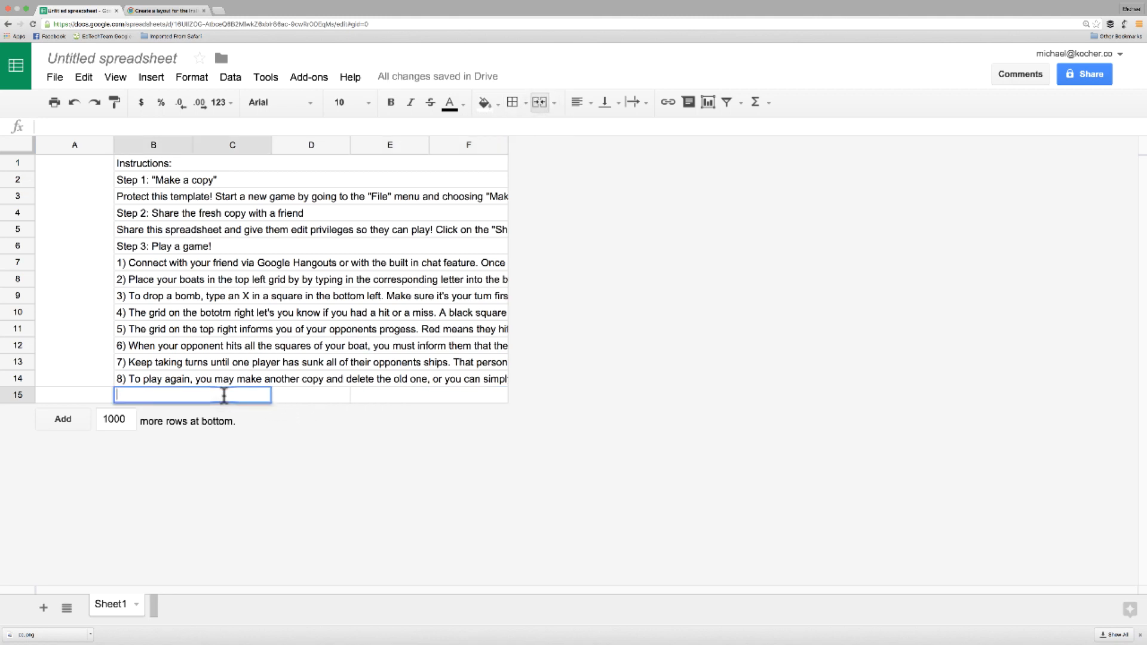
text(By Mr. Kocher)
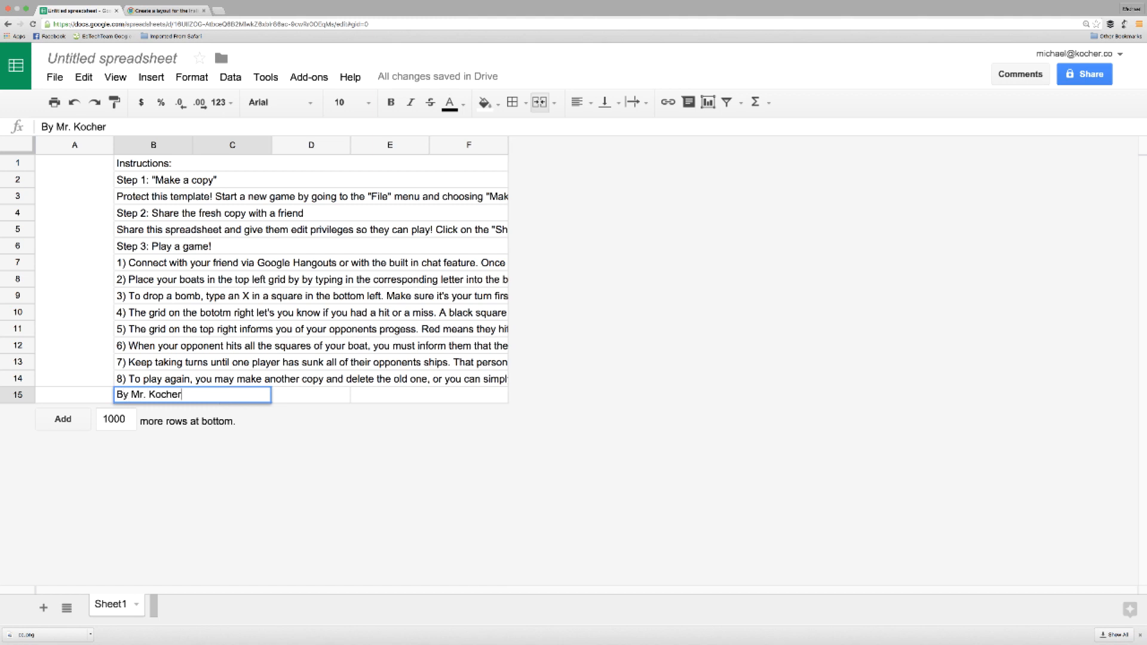
click(319, 398)
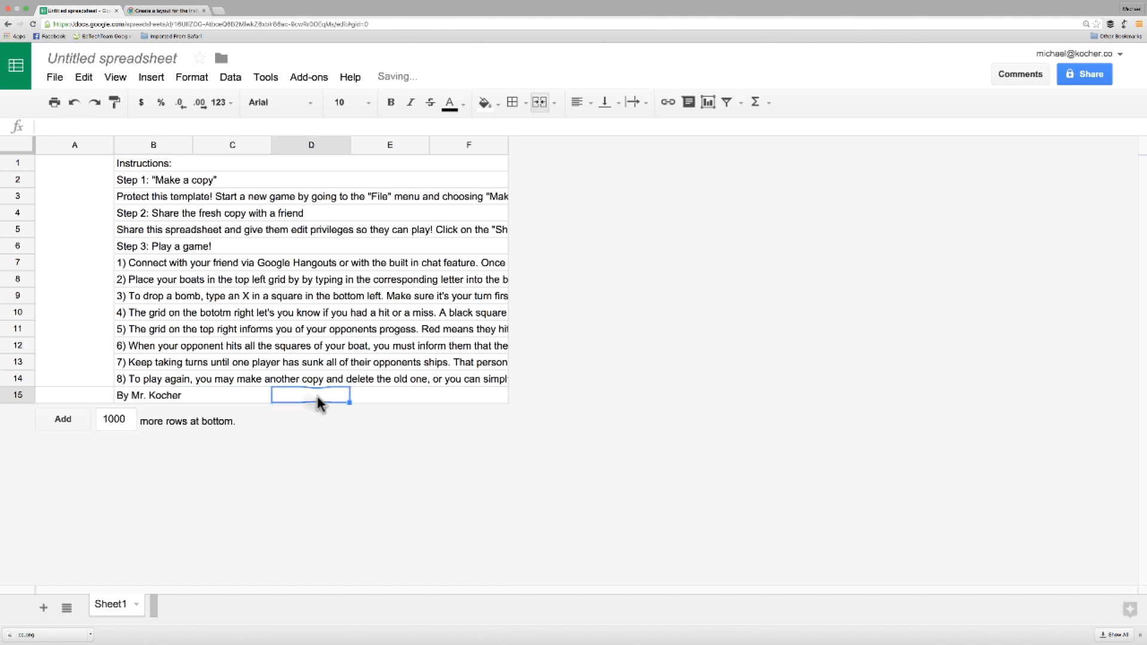
Copy the "Based off Battlesheets" credit text from the lesson page's HYPERLINK line into the merged cell E15:F15.
click(374, 396)
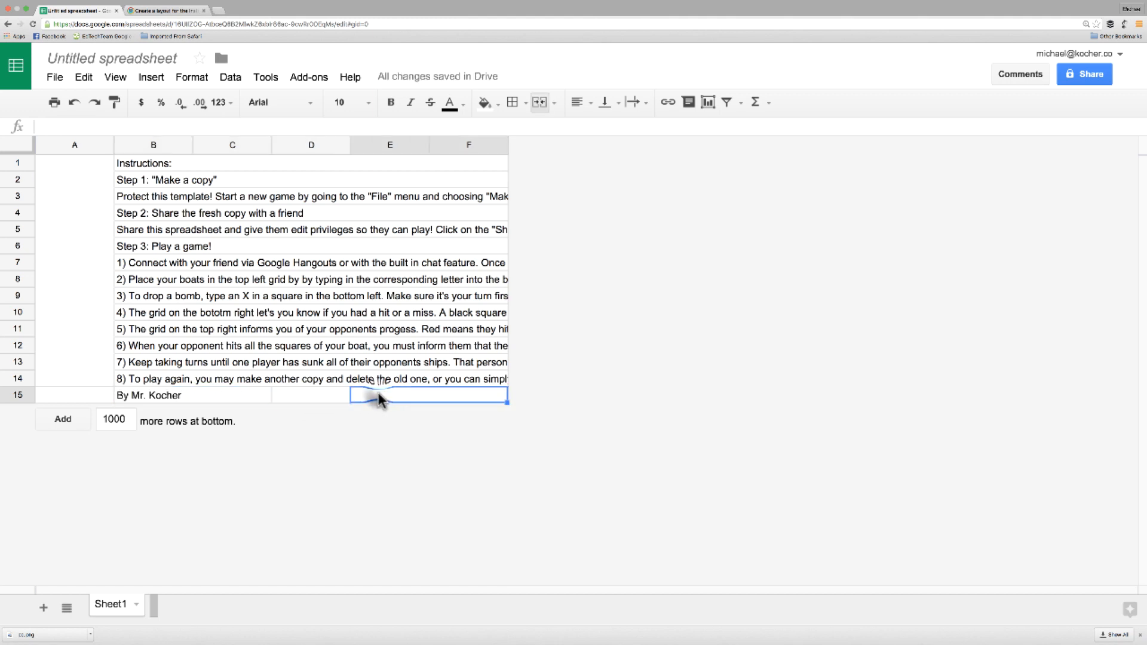
double_click(378, 393)
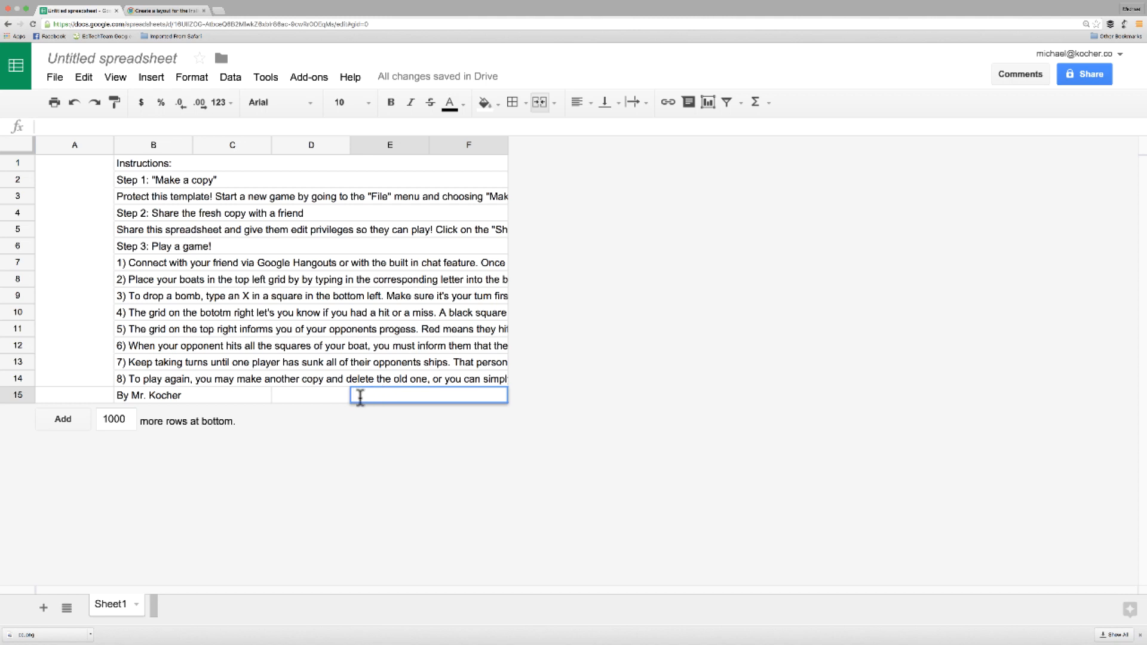
click(172, 12)
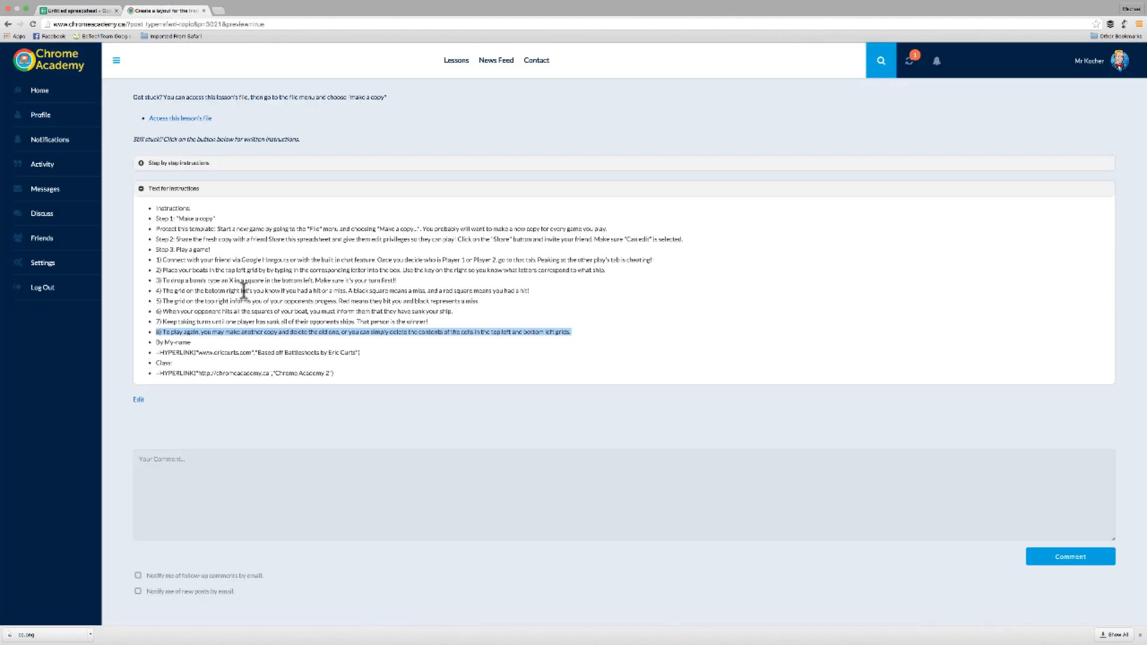
triple_click(229, 354)
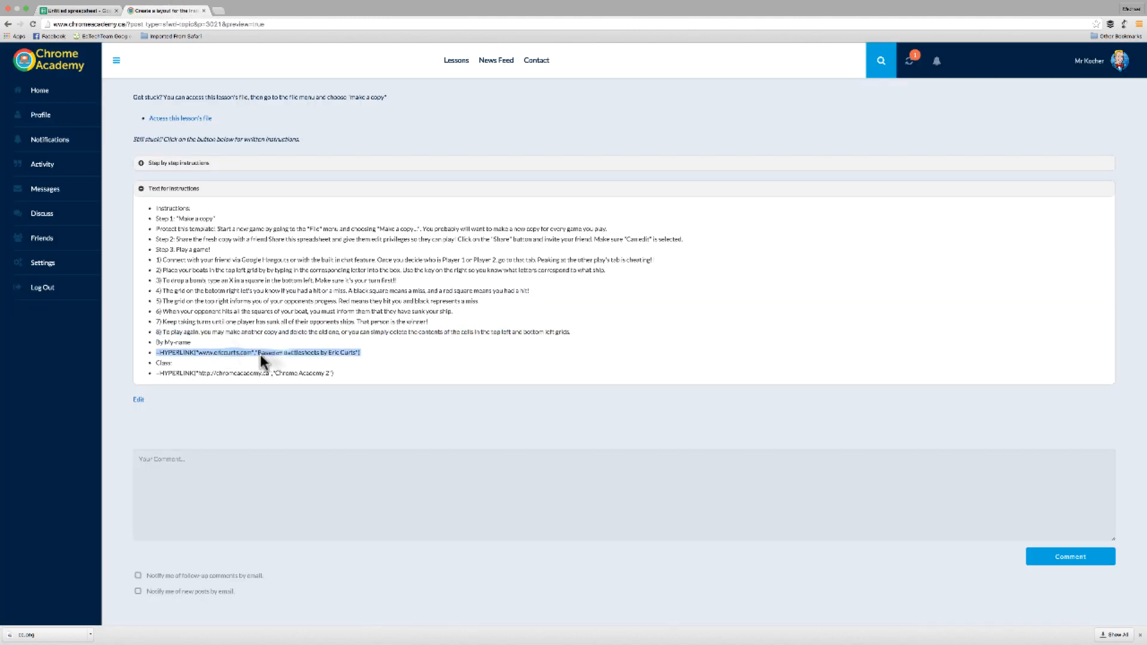
drag(257, 353, 355, 353)
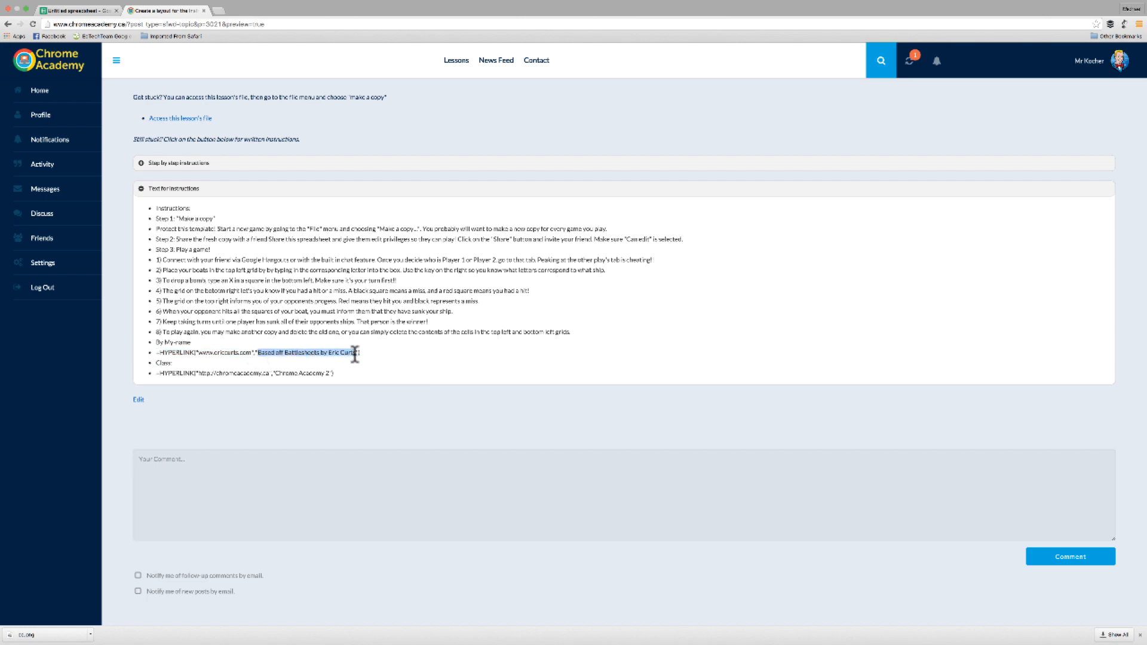
click(78, 10)
text(Based off Battlesheets by Eric Curts)
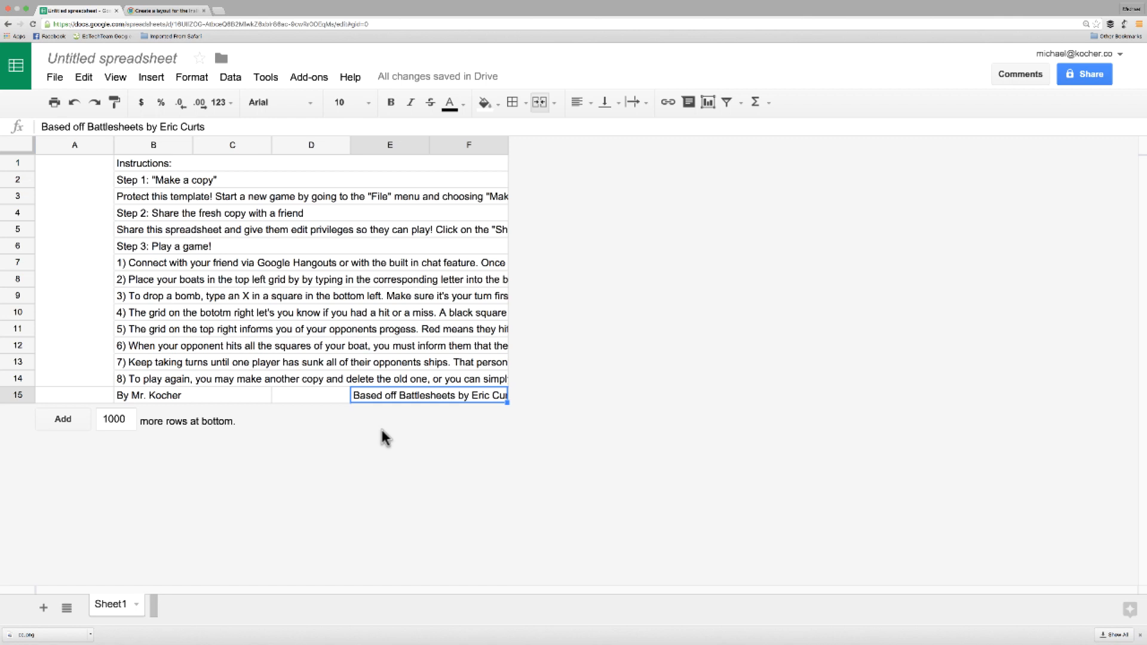
Wrap the text of all cells in B1:F15.
click(160, 166)
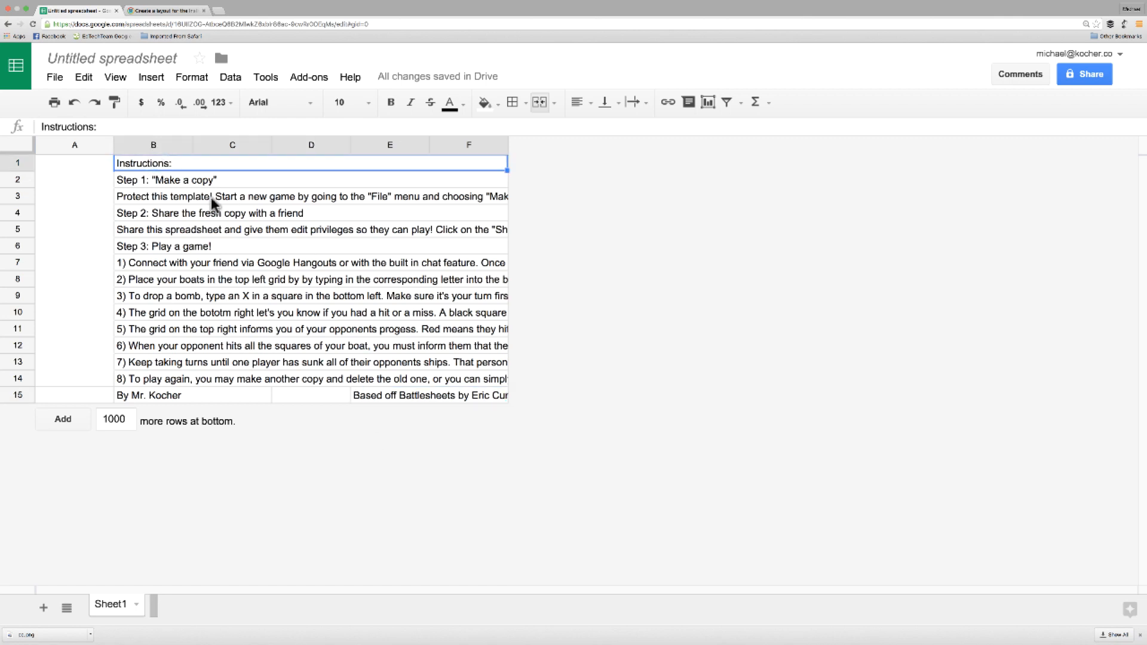
shift+click(230, 398)
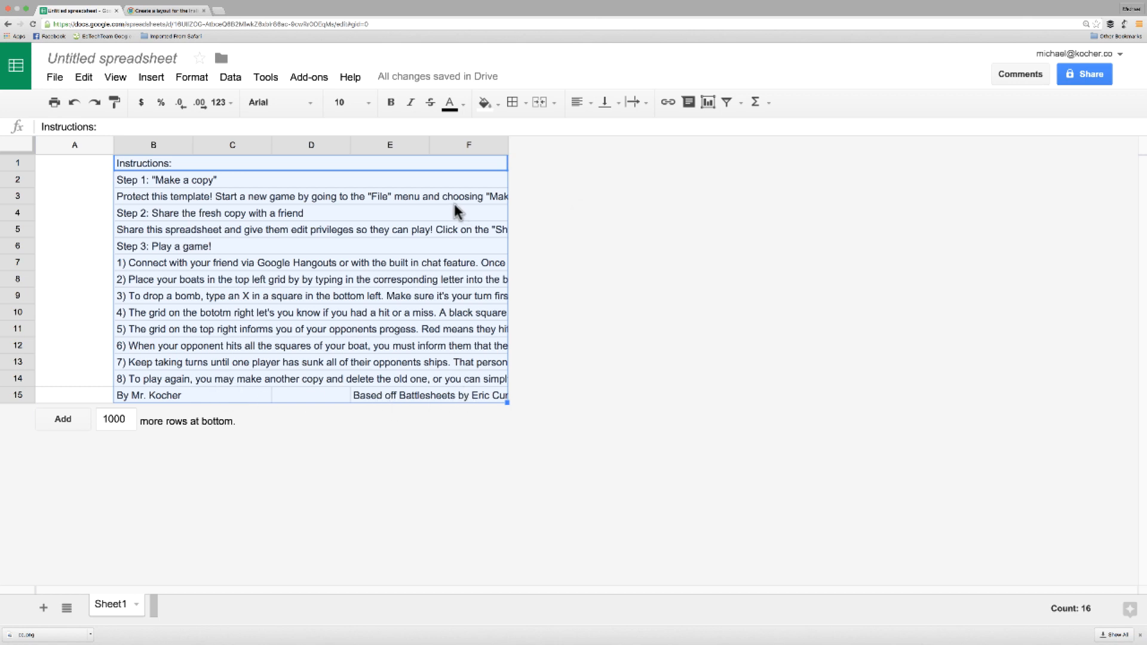
click(646, 104)
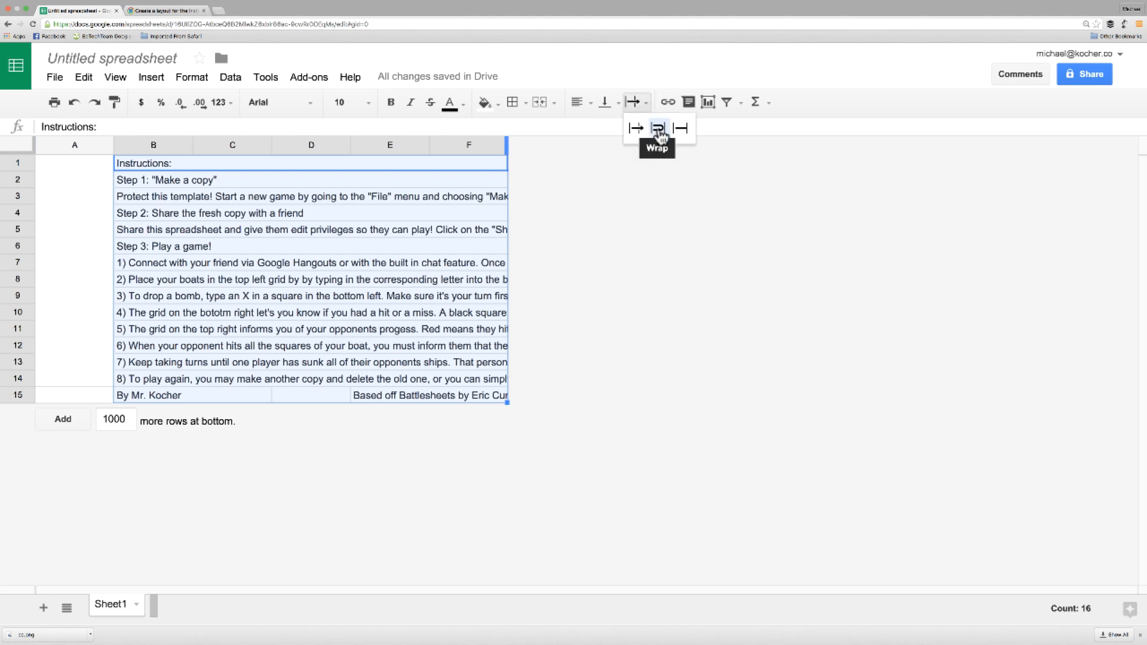
click(658, 129)
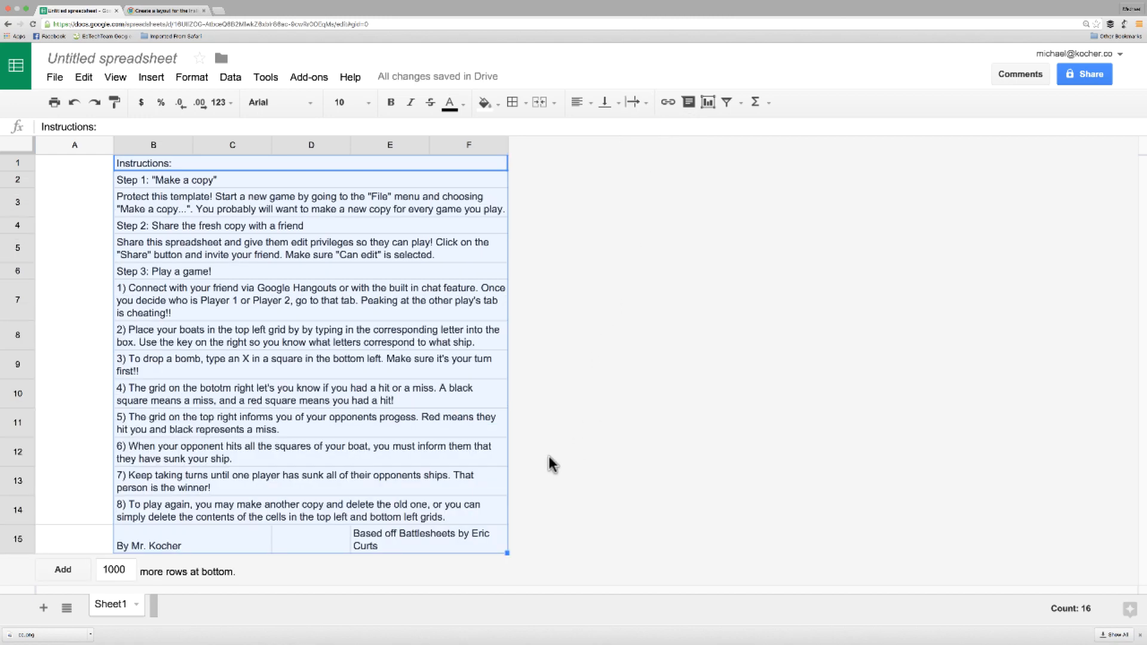
Merge the empty cell D15 with the "Based off Battlesheets" credit cell so it spans D15:F15.
click(337, 548)
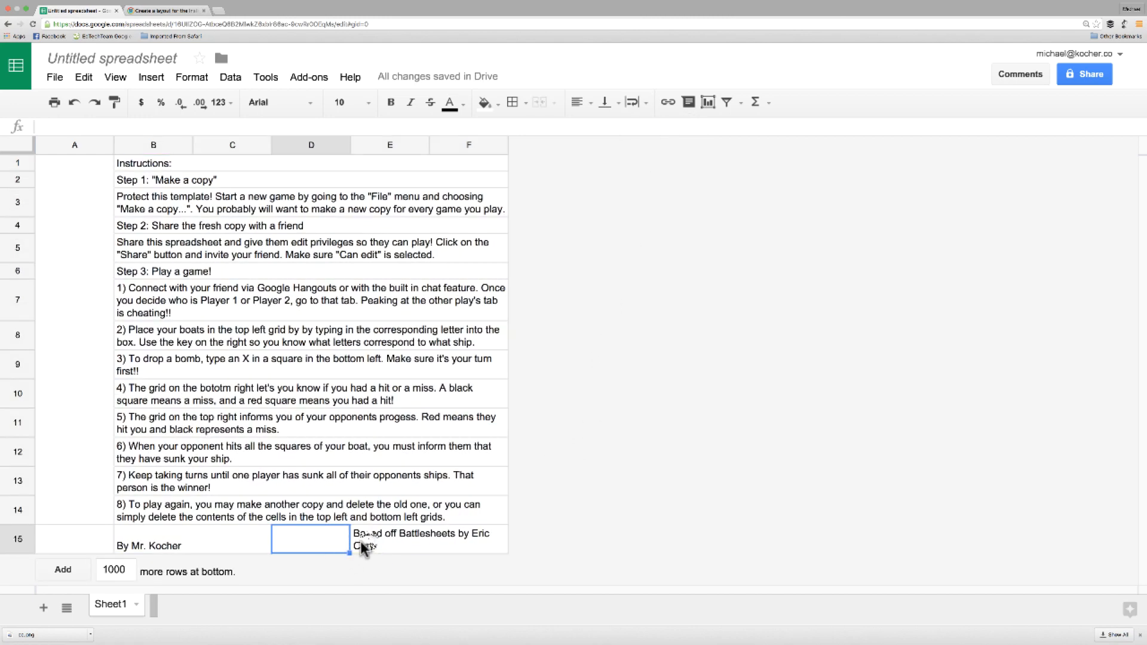
shift+click(369, 546)
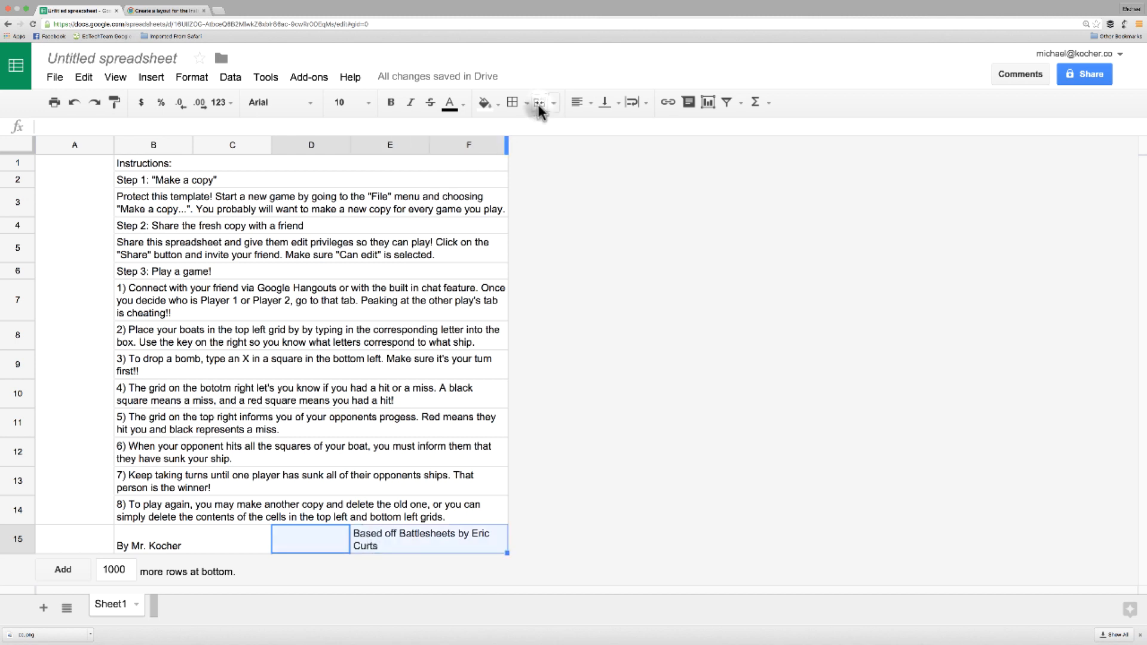
click(539, 102)
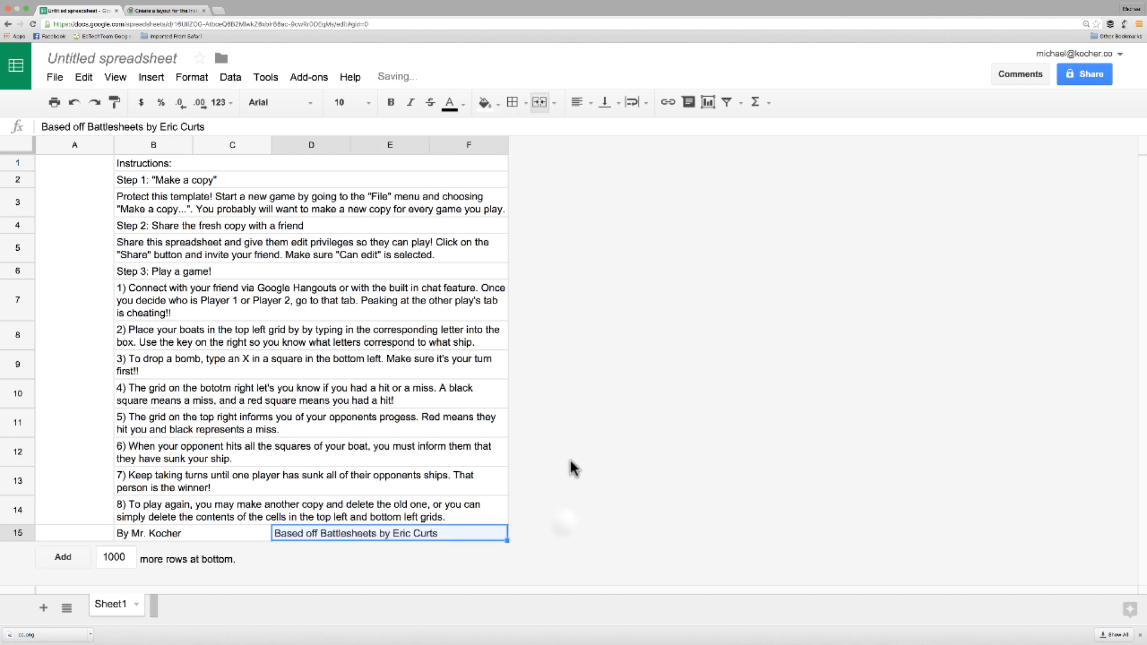
key(Up)
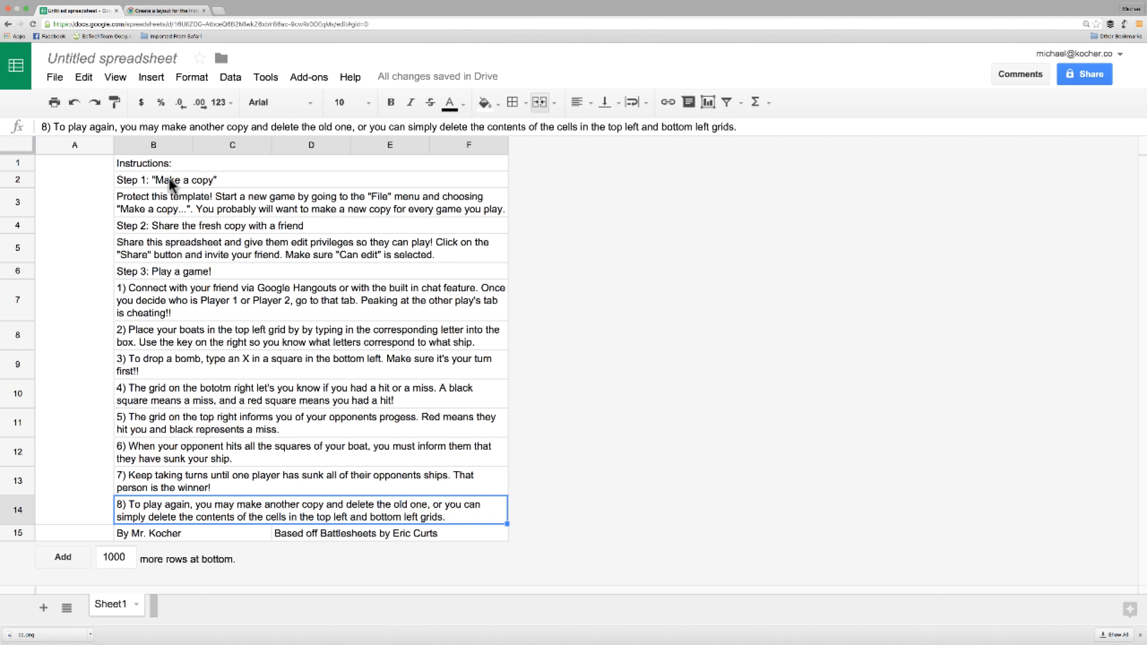
Make the "Instructions:" title and the Step 1, Step 2 and Step 3 headings bold.
click(153, 168)
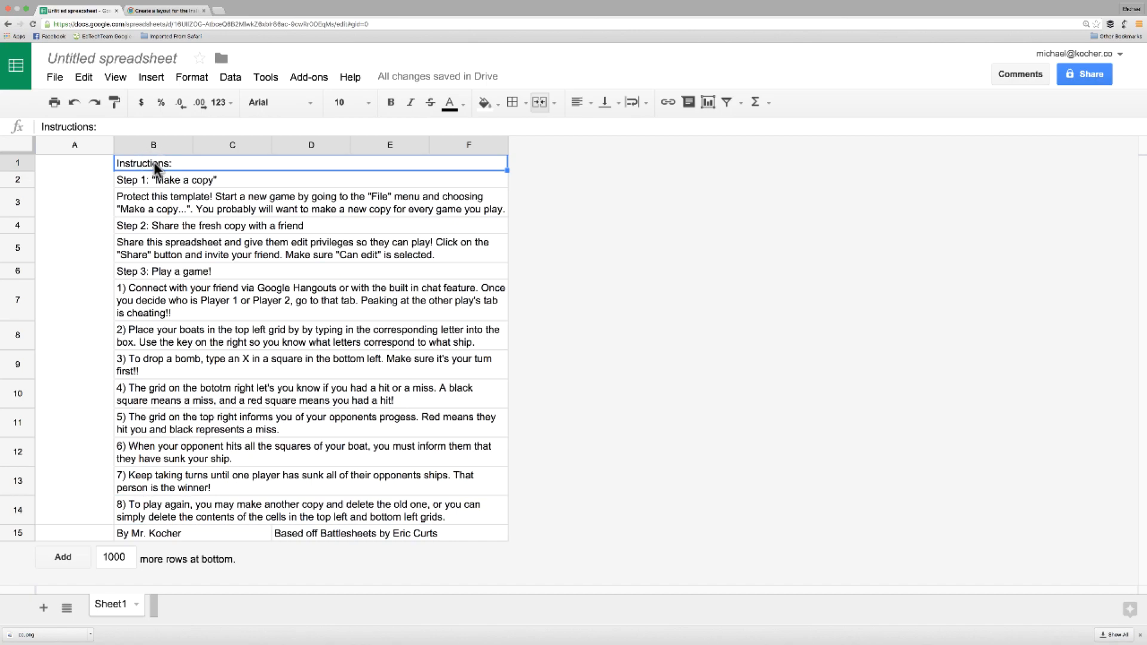
shift+click(163, 183)
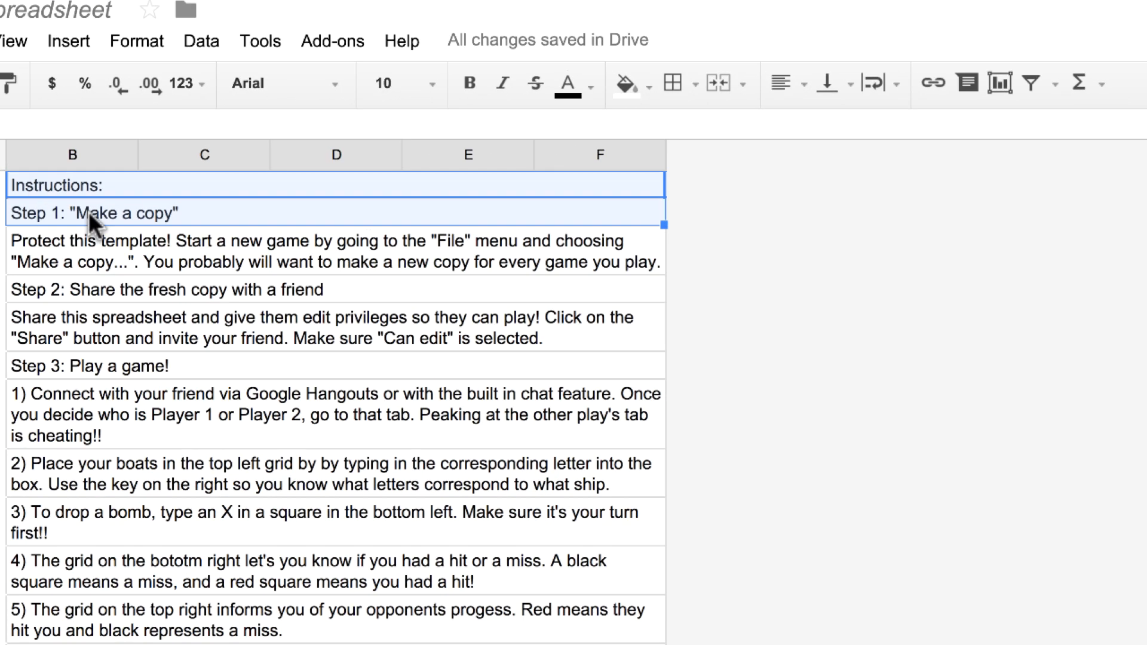
click(470, 83)
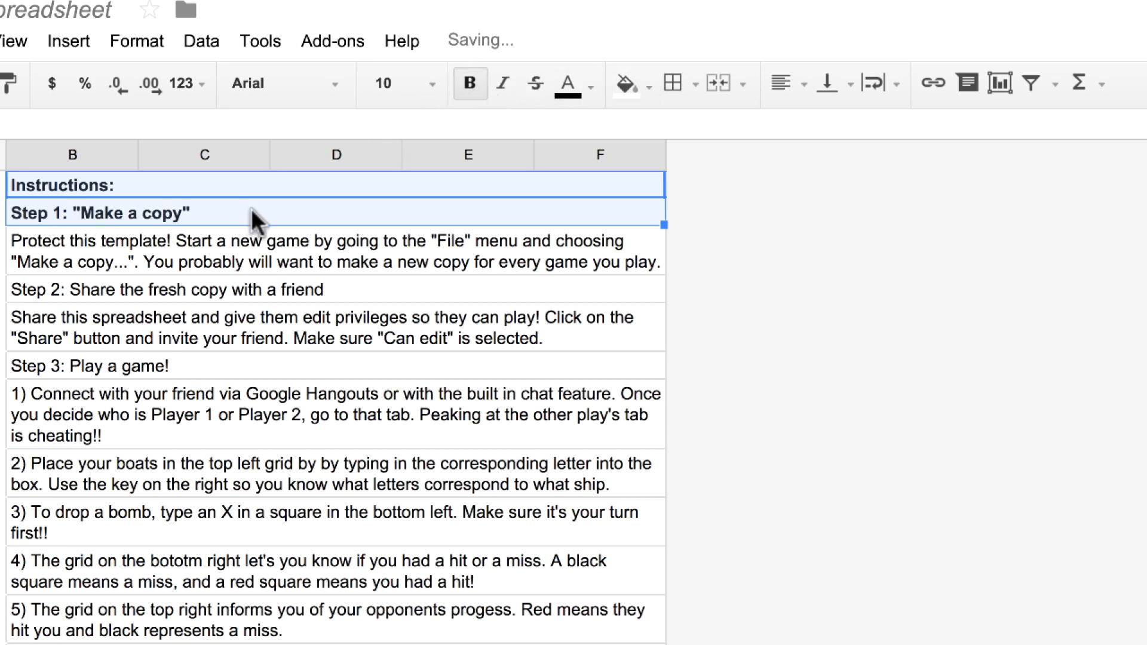
click(124, 291)
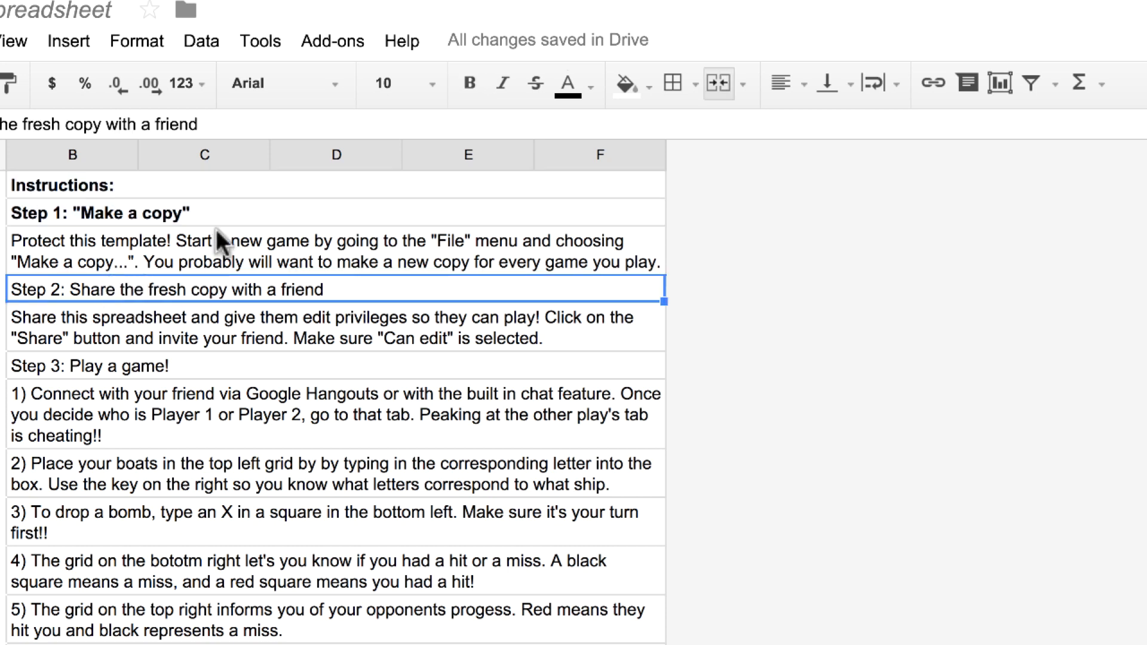
click(477, 84)
click(27, 365)
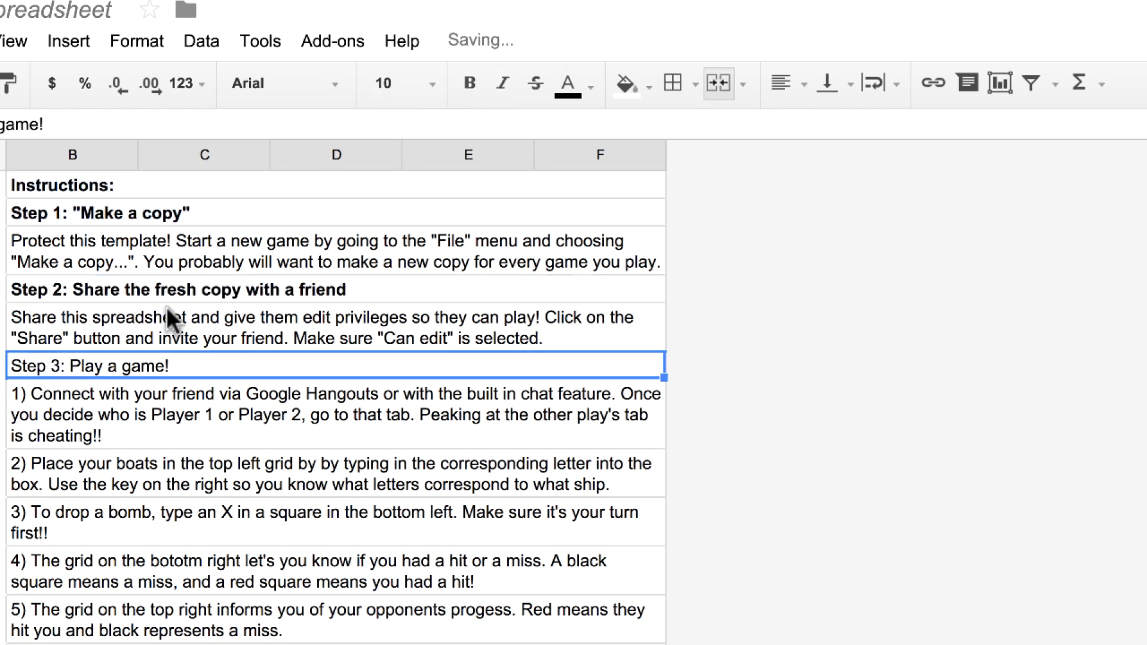
click(474, 84)
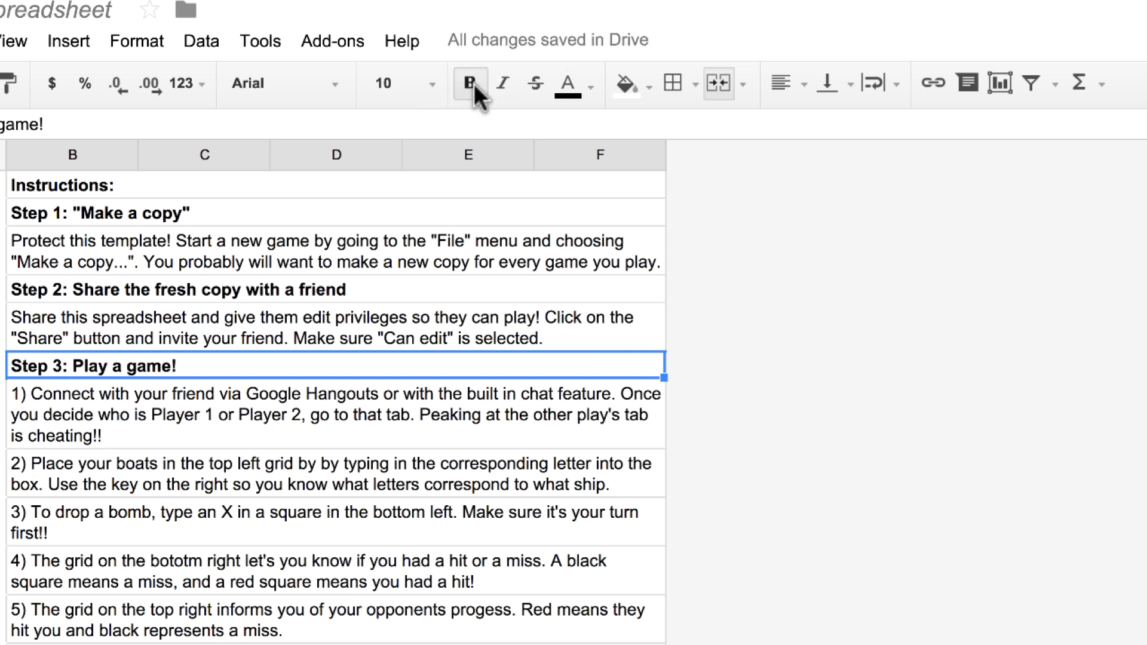
Set the "Step 1: "Make a copy"" heading to font size 14 and make row 2 taller.
click(124, 214)
double_click(125, 214)
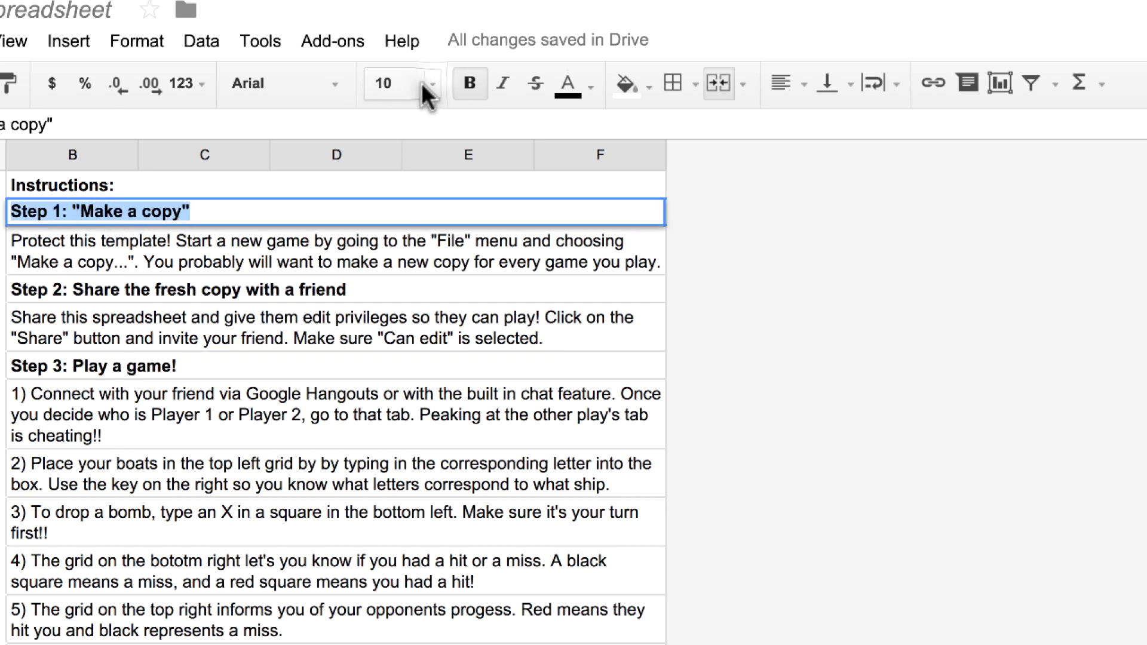
click(436, 90)
click(452, 383)
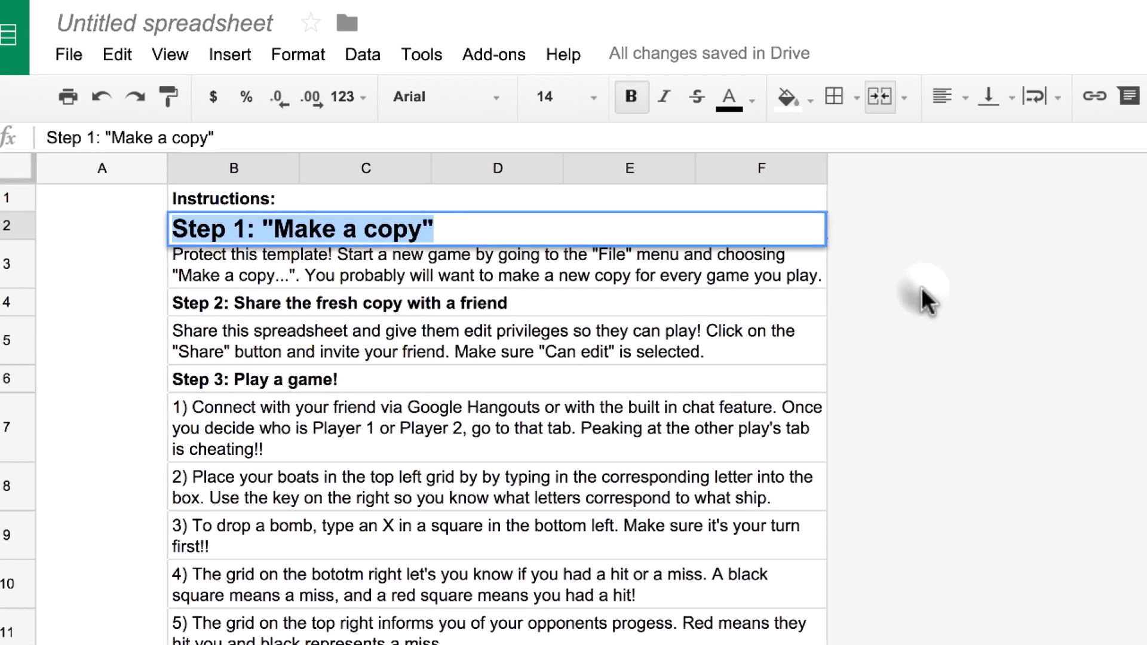
drag(382, 284, 354, 252)
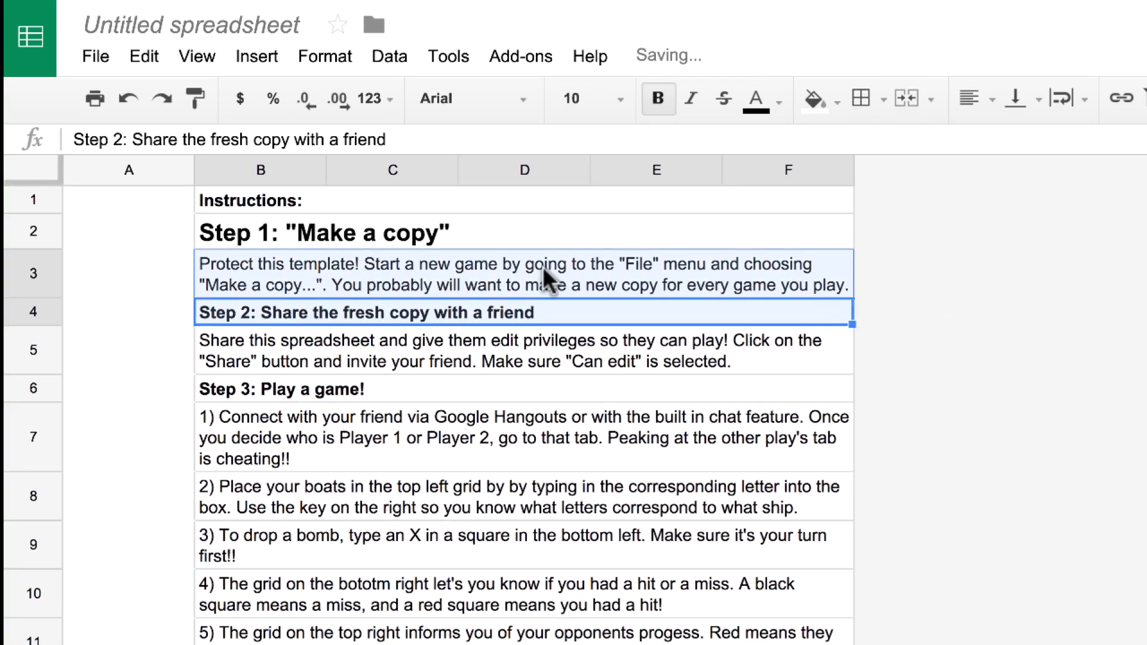
drag(49, 247, 49, 265)
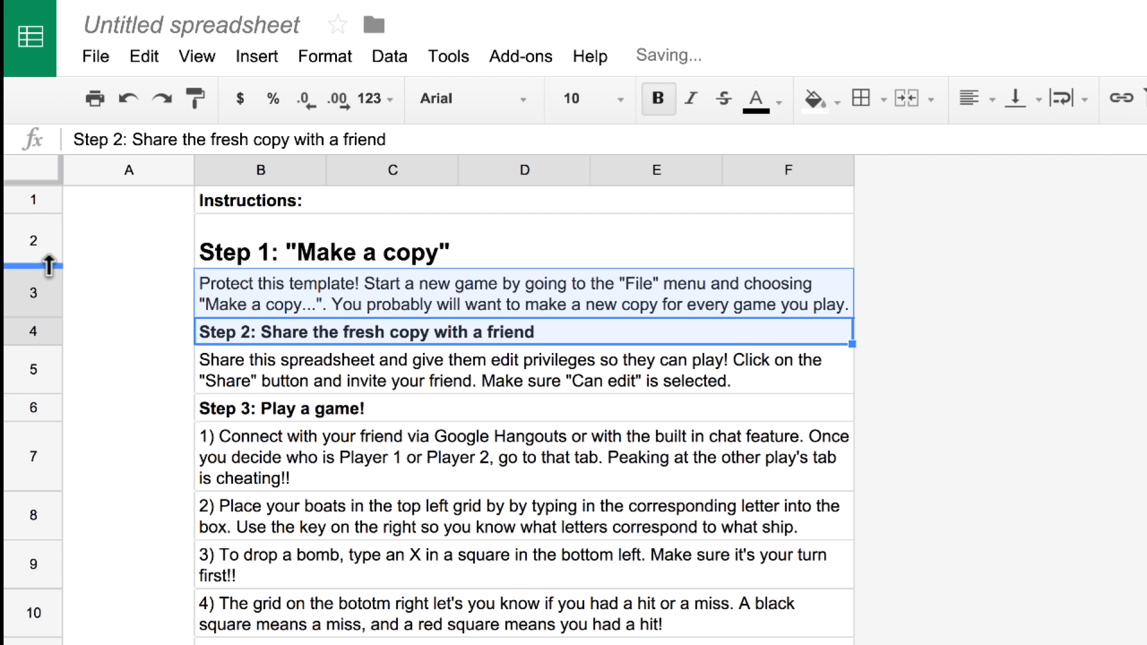
Vertically center the "Step 1: "Make a copy"" heading within row 2.
click(49, 266)
click(413, 251)
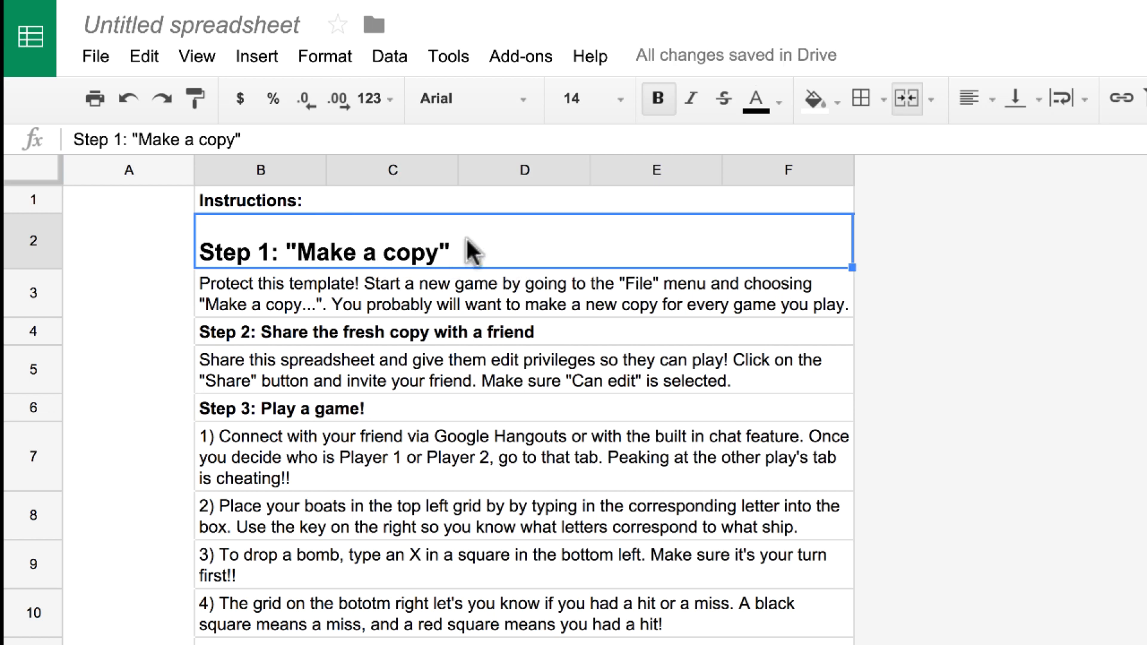
double_click(397, 252)
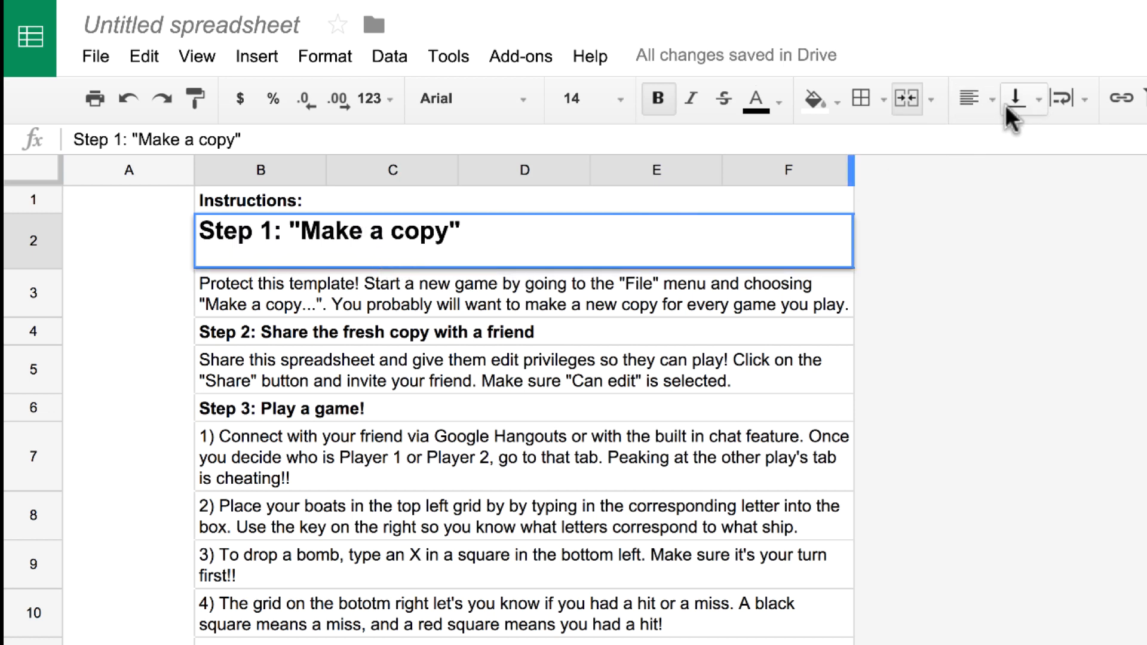
click(1041, 98)
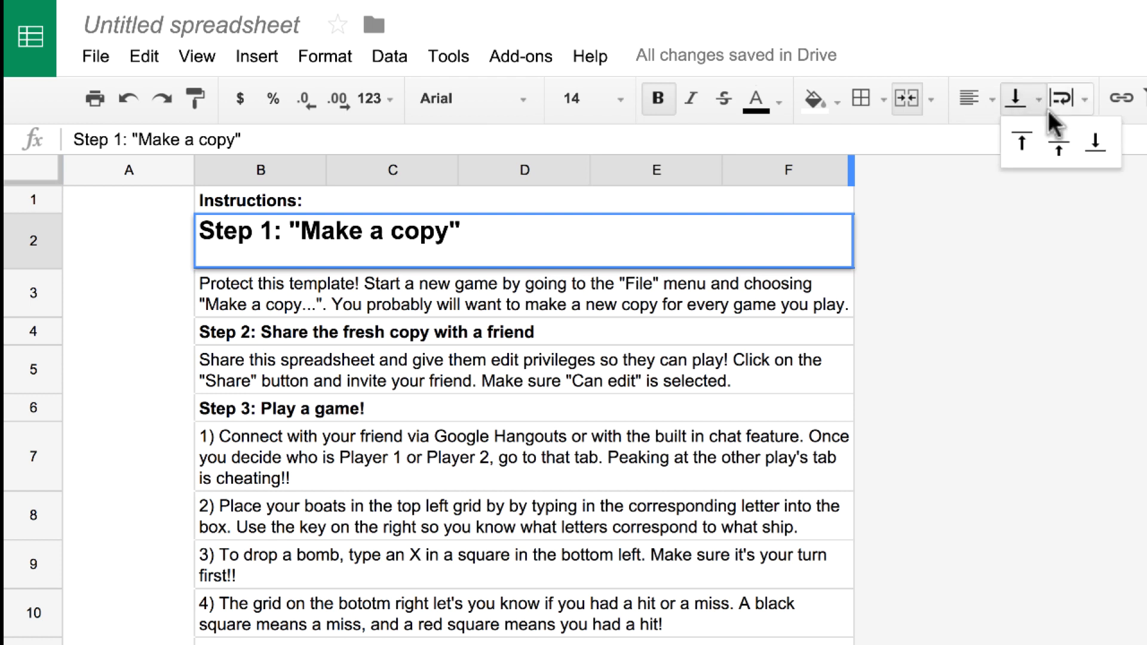
click(1060, 147)
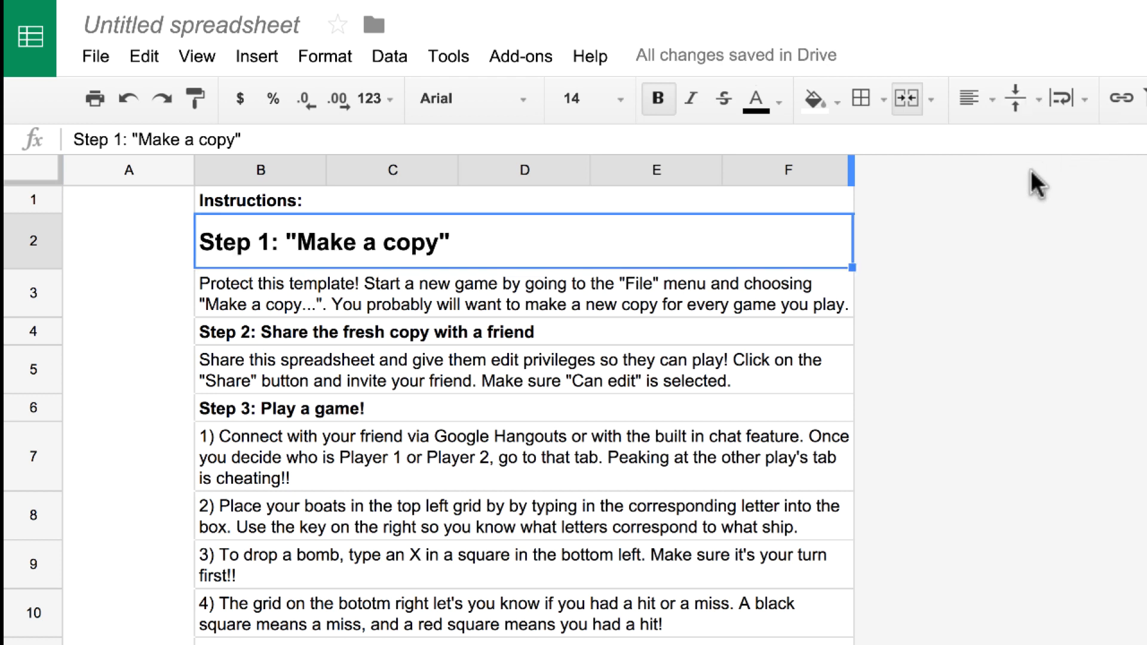
Fill the "Step 1: "Make a copy"" heading cell with a light golden yellow background.
click(837, 99)
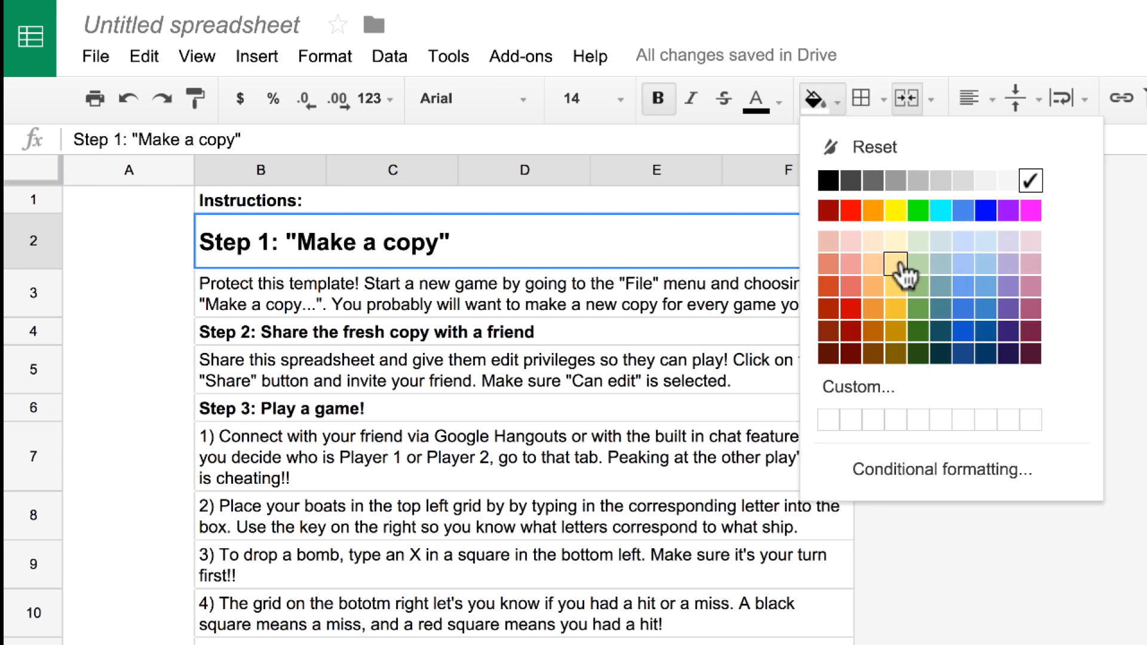
click(898, 308)
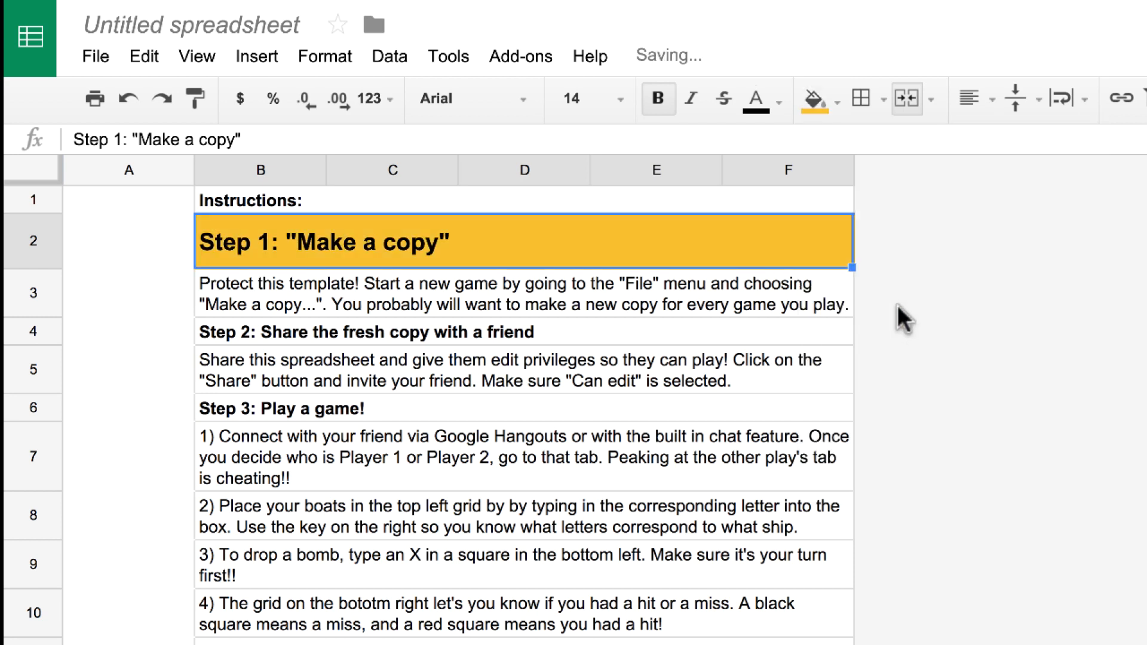
click(841, 99)
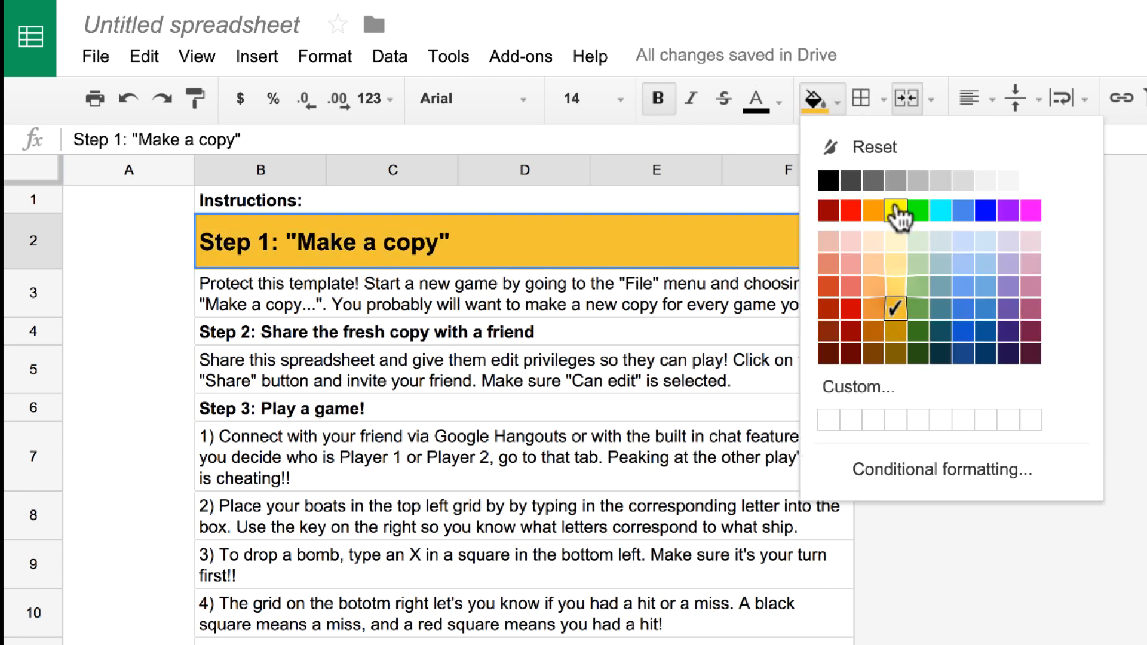
click(895, 286)
key(Down)
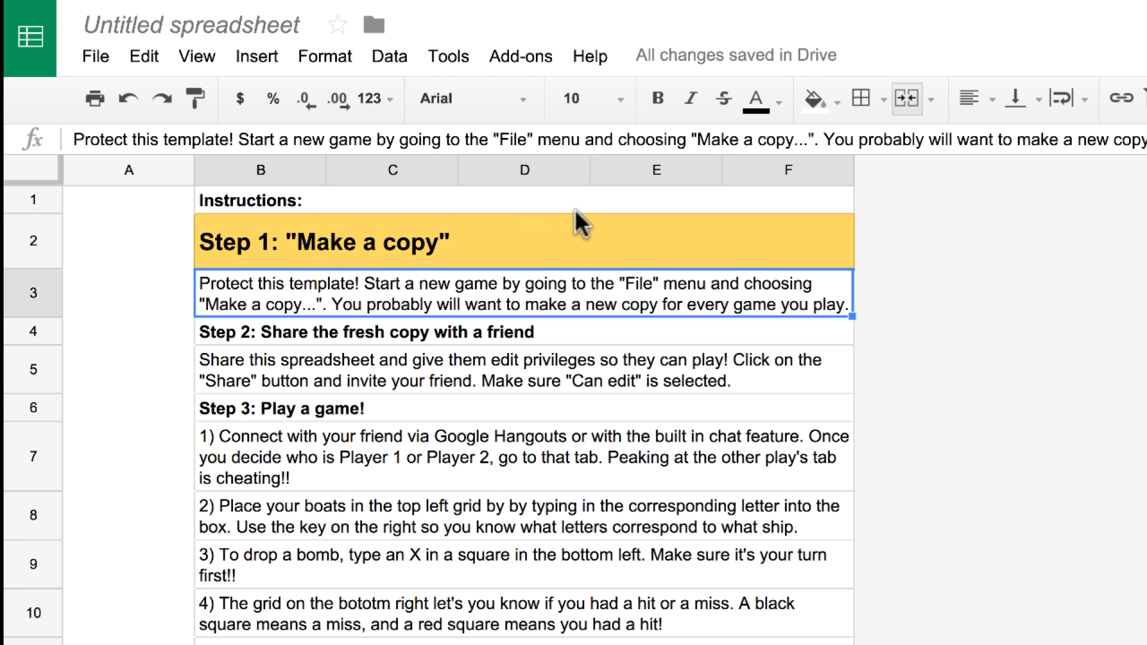
Make only the words "Protect this template!" in the Step 1 description bold and red.
double_click(309, 286)
triple_click(311, 283)
drag(358, 282, 199, 280)
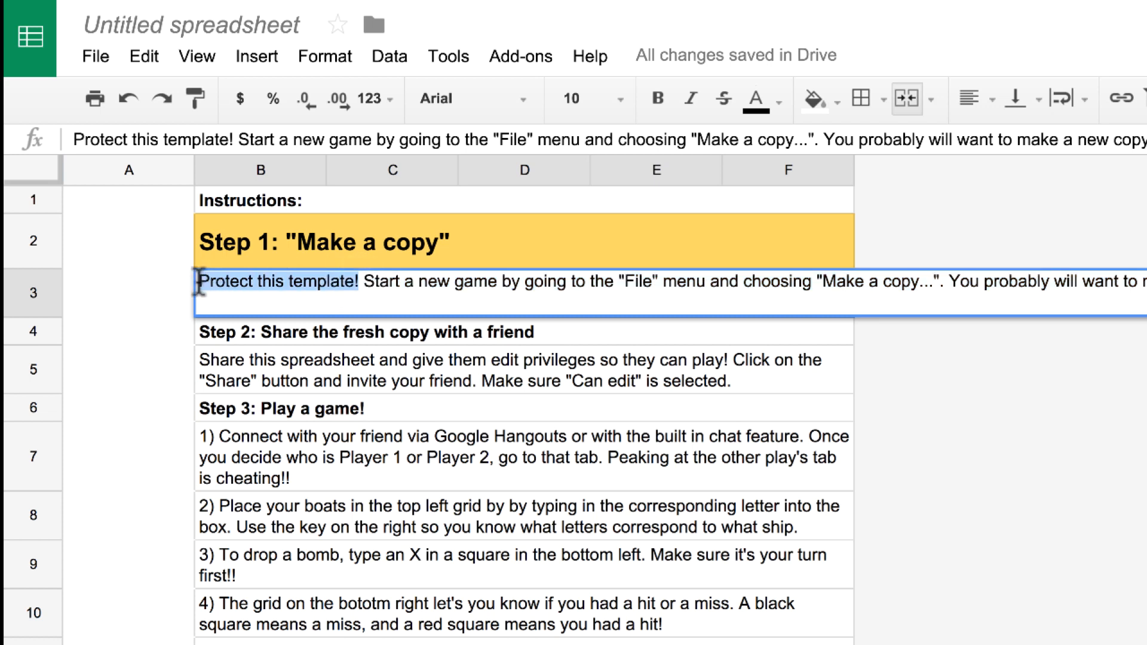
click(660, 100)
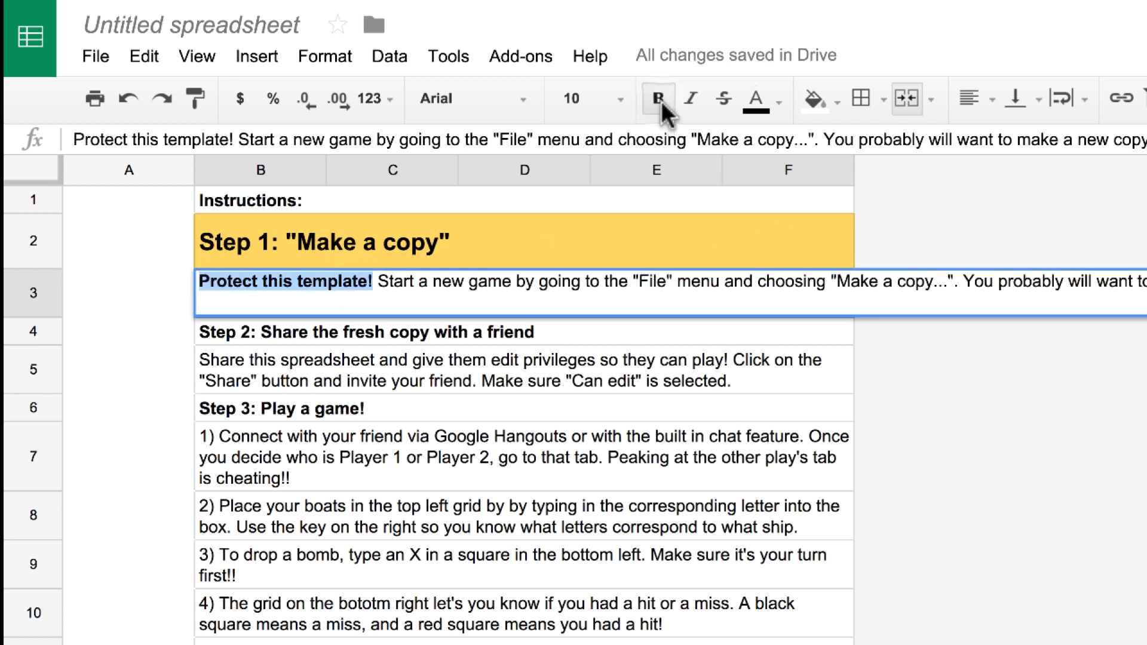
click(764, 100)
click(793, 209)
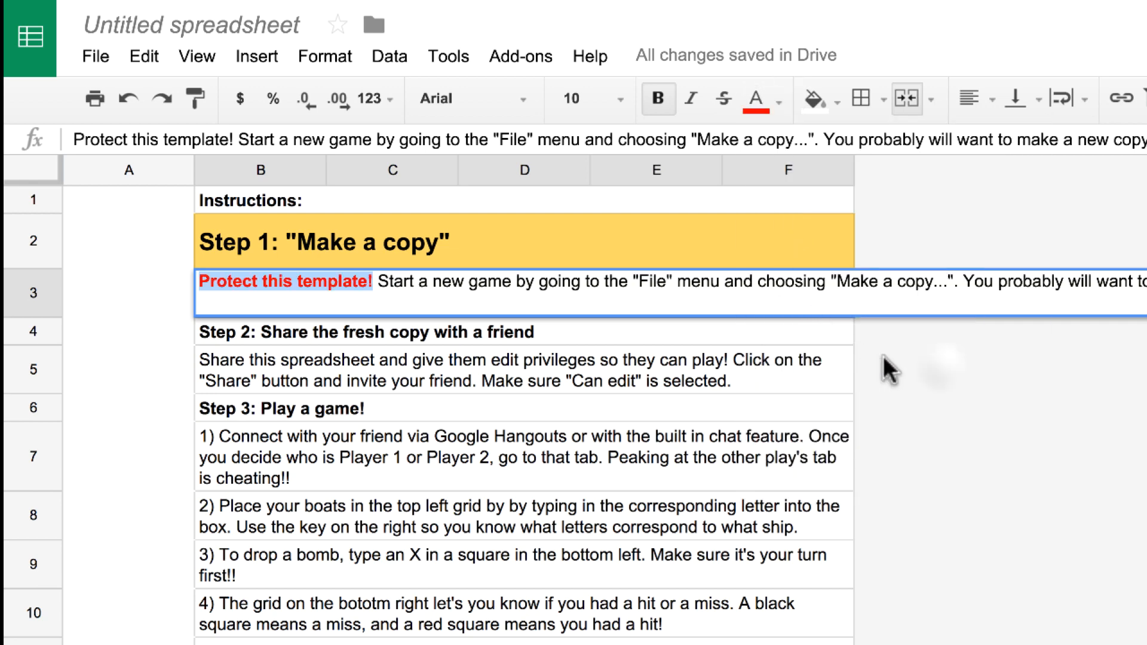
click(942, 365)
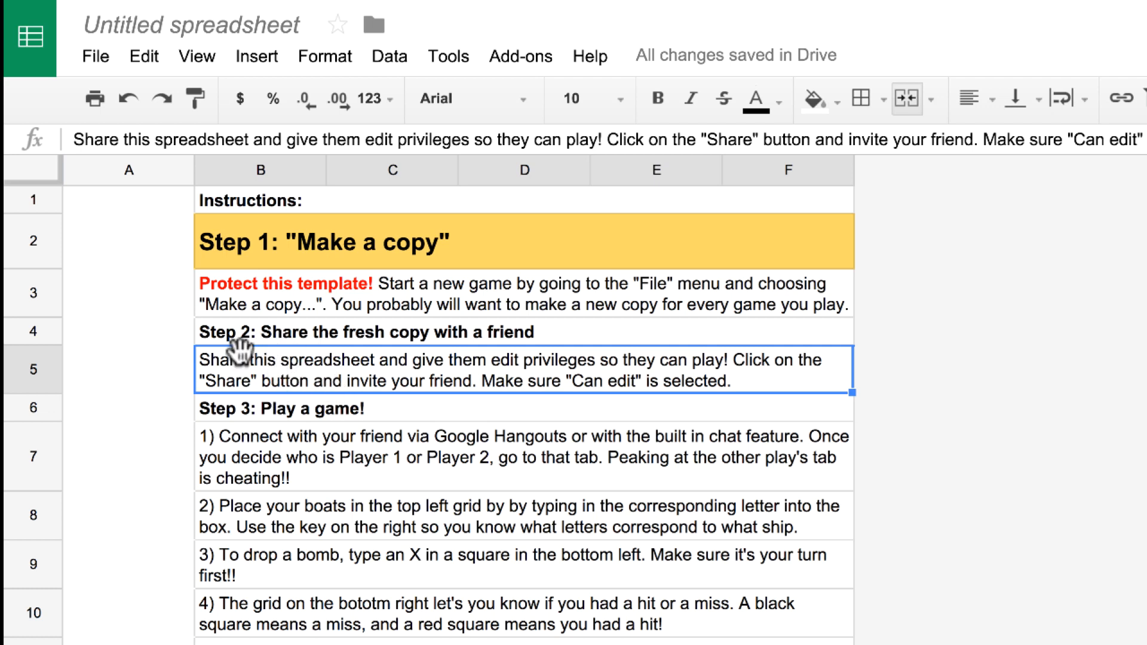
Make row 4 slightly taller and align the Step 2 heading to the top of its cell.
drag(43, 346, 43, 355)
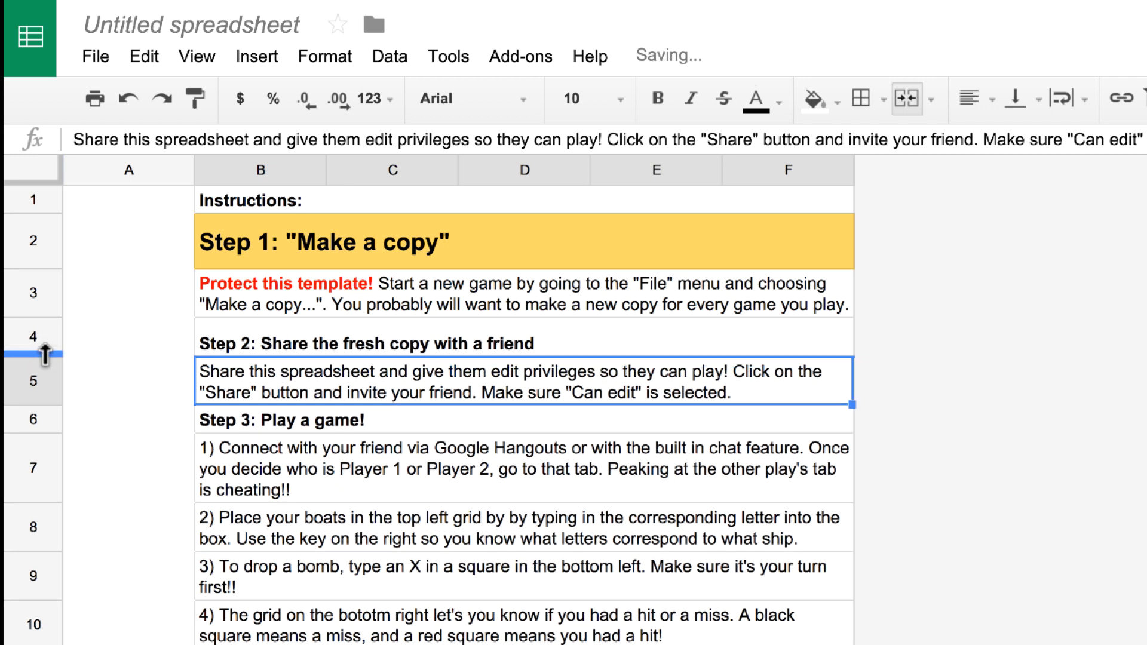
click(259, 332)
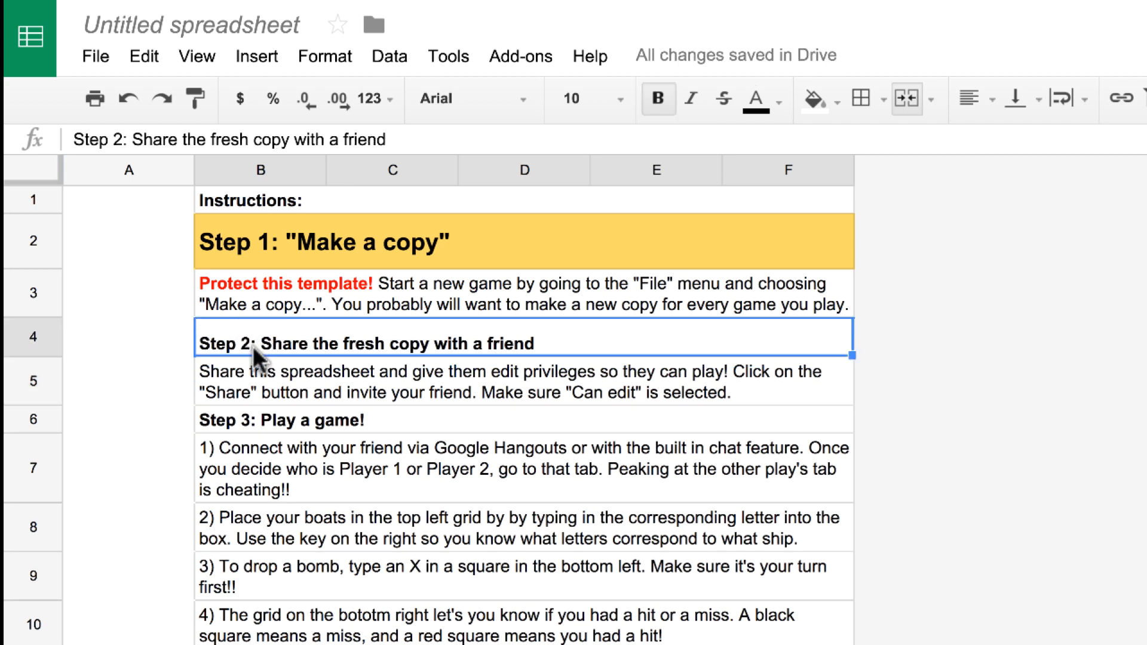
click(1035, 95)
click(1021, 143)
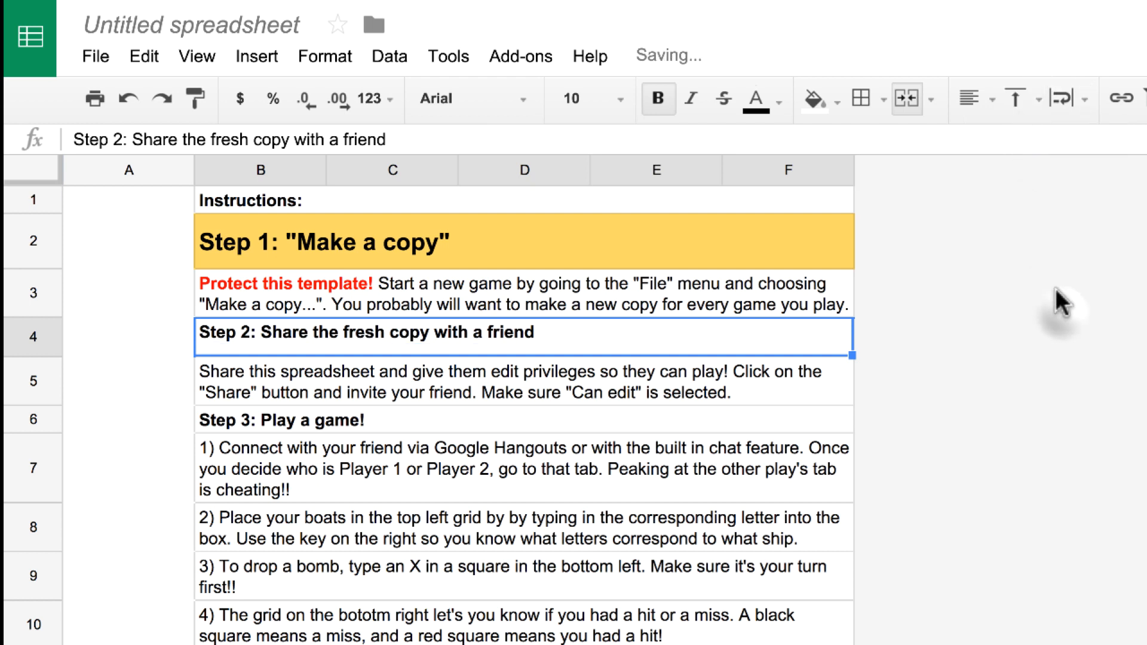
key(Up)
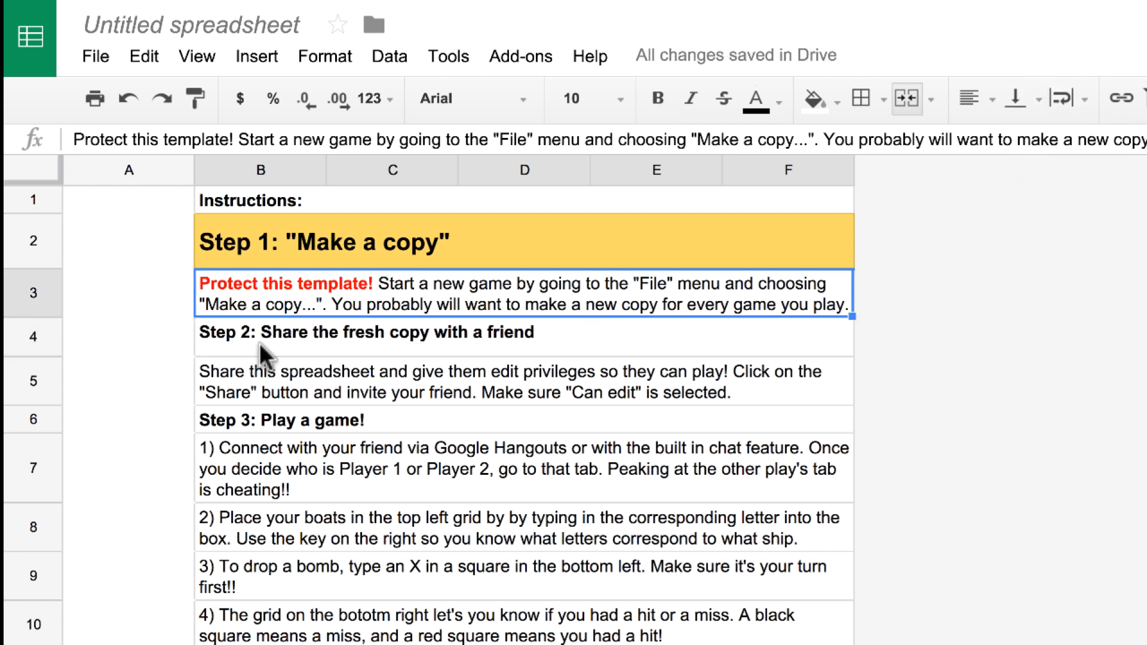
Make row 6 slightly taller and align the "Step 3: Play a game!" heading to the top of its cell.
drag(33, 430, 34, 447)
click(230, 428)
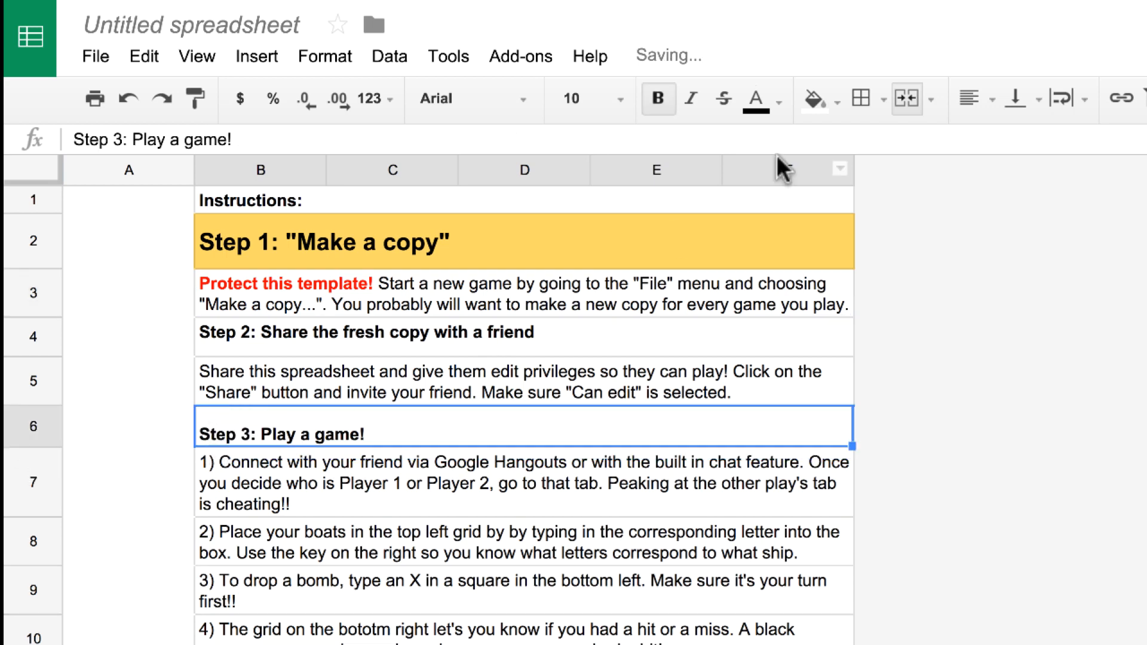
click(1037, 96)
click(1026, 139)
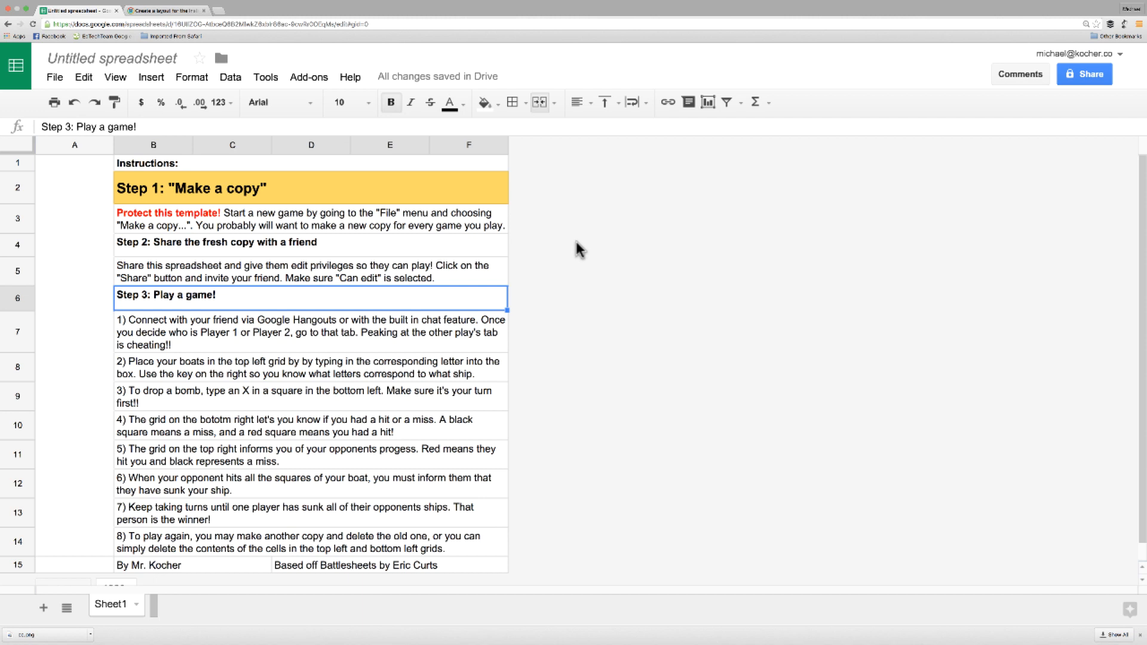
Fill both credit cells in row 15 with a medium grey background.
click(146, 567)
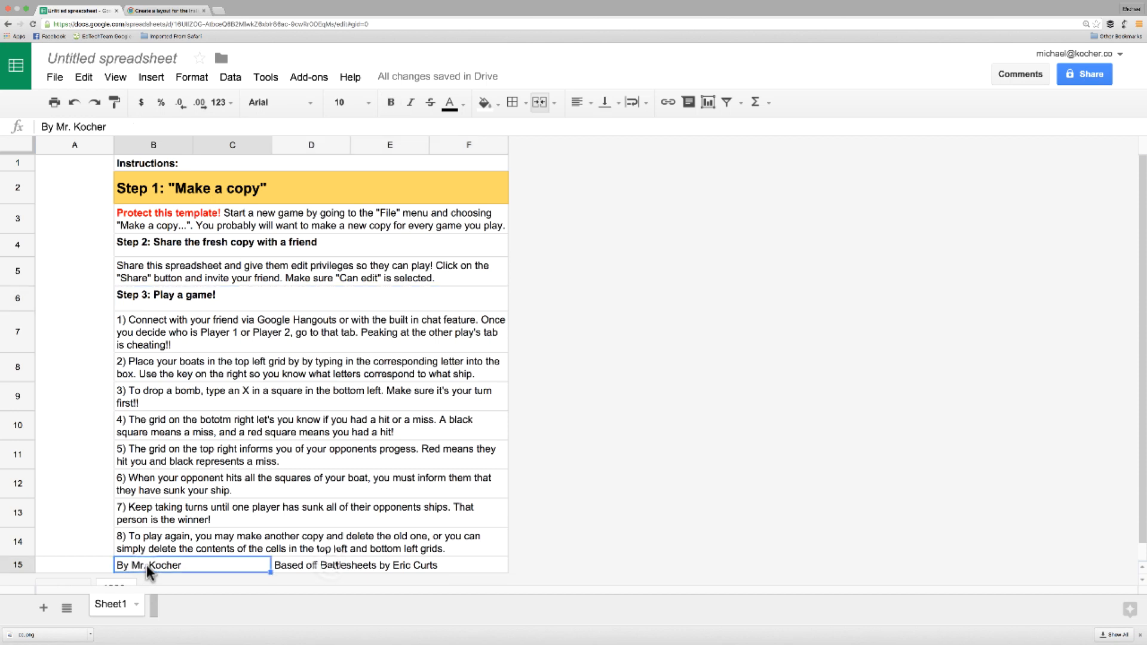
shift+click(328, 568)
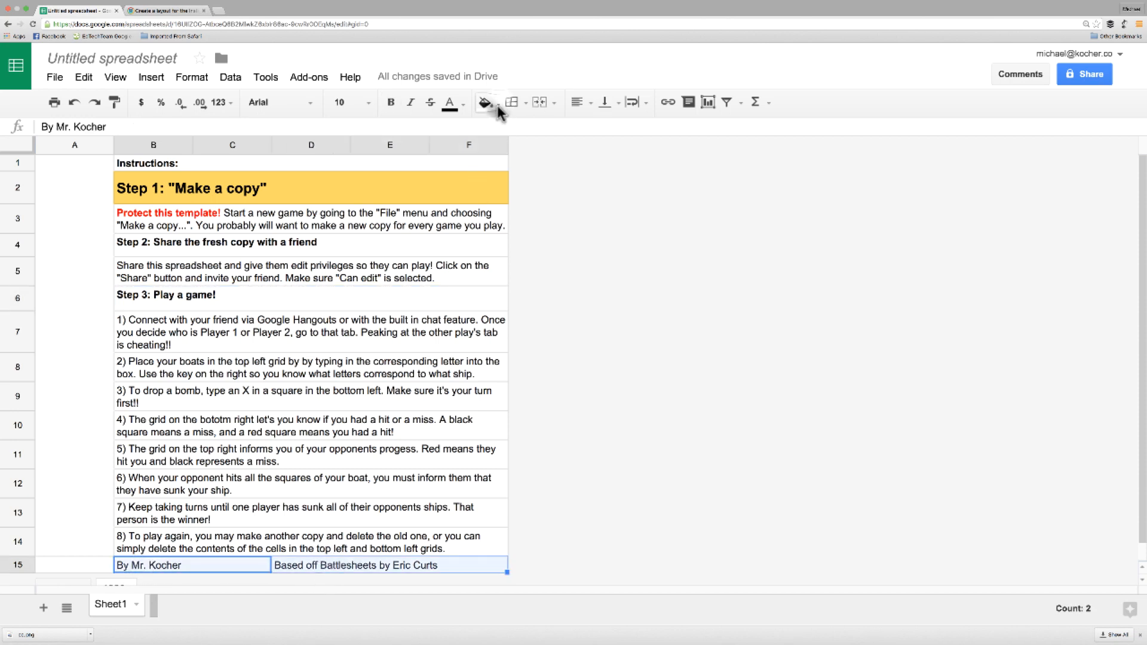
click(498, 105)
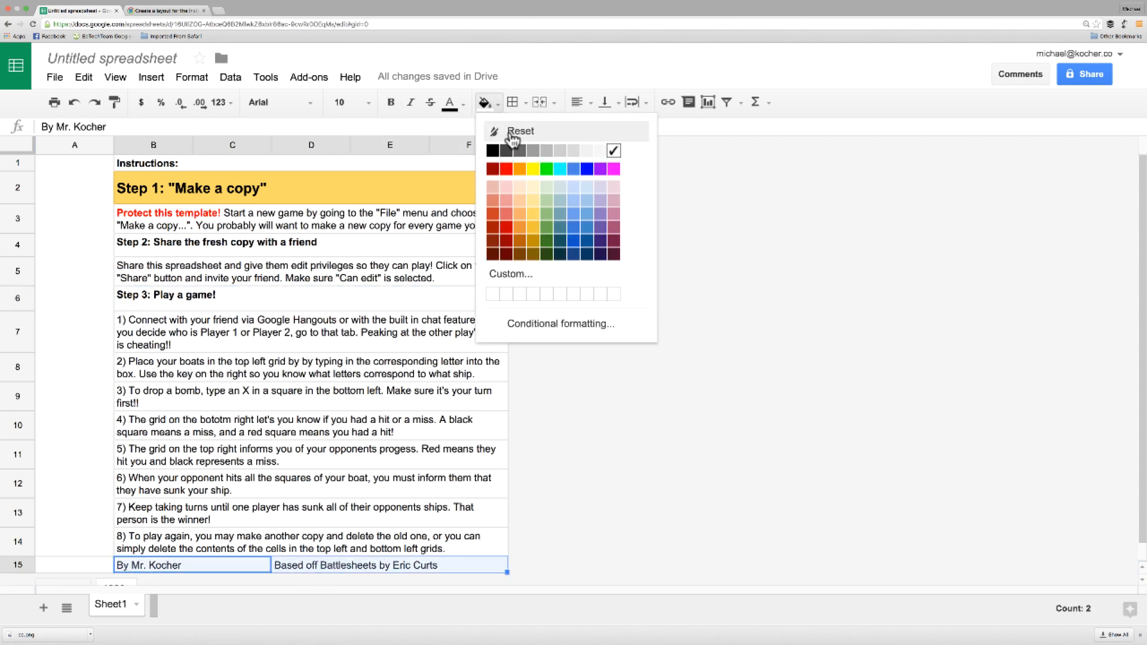
click(549, 152)
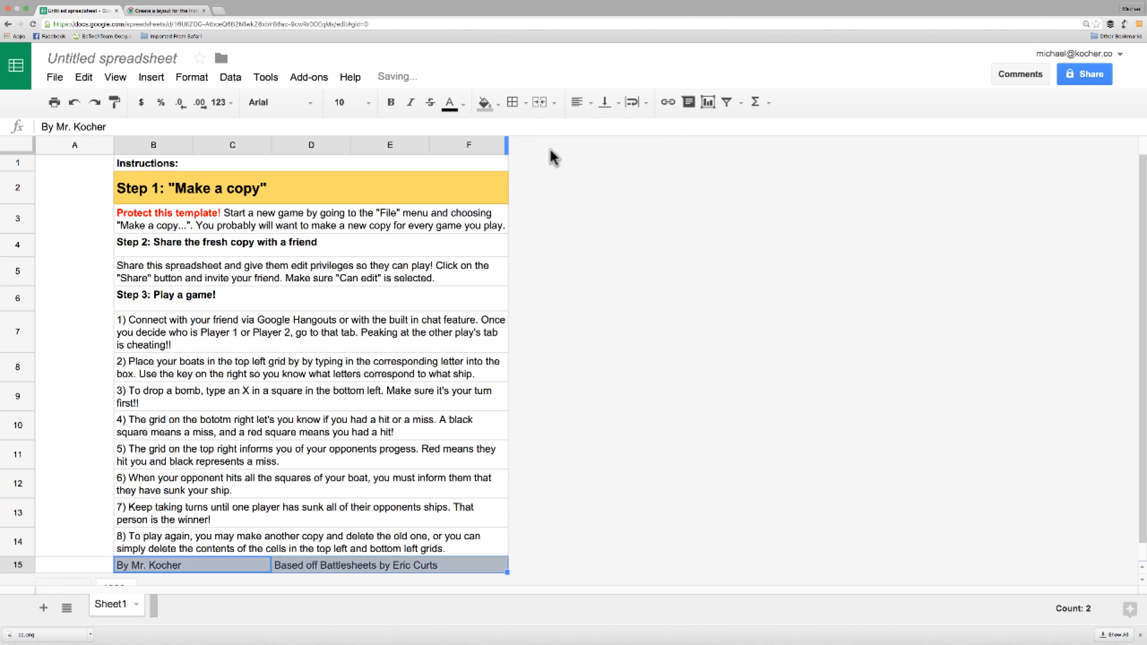
click(585, 489)
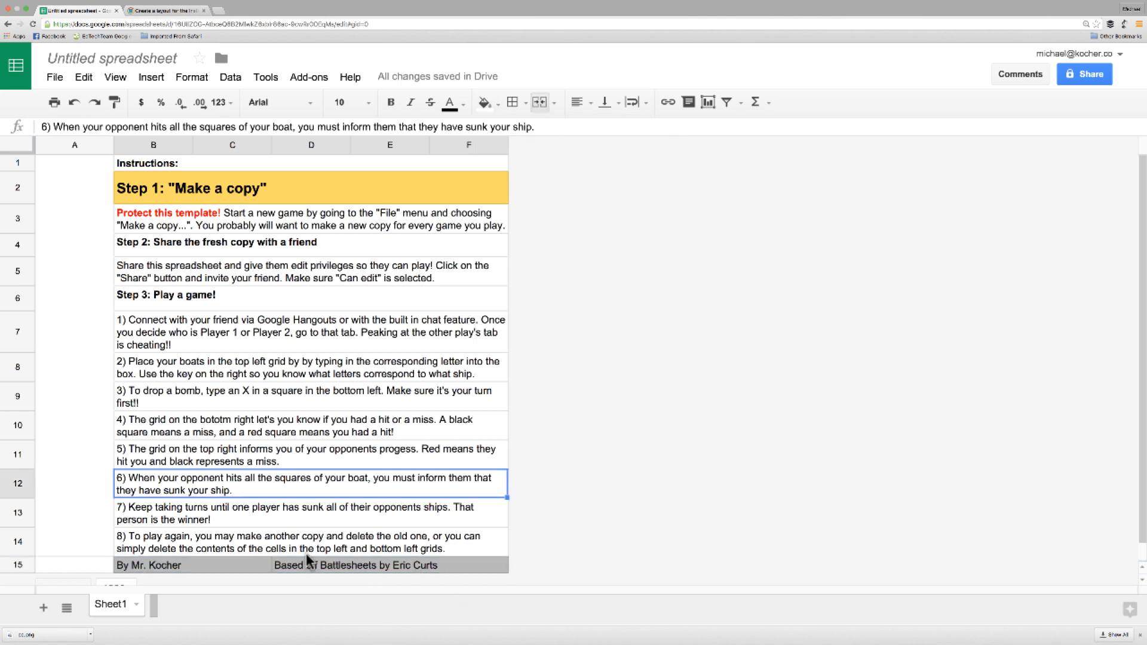
Copy the website address from the "Based off Battlesheets" HYPERLINK line on the Chrome Academy lesson page.
click(420, 567)
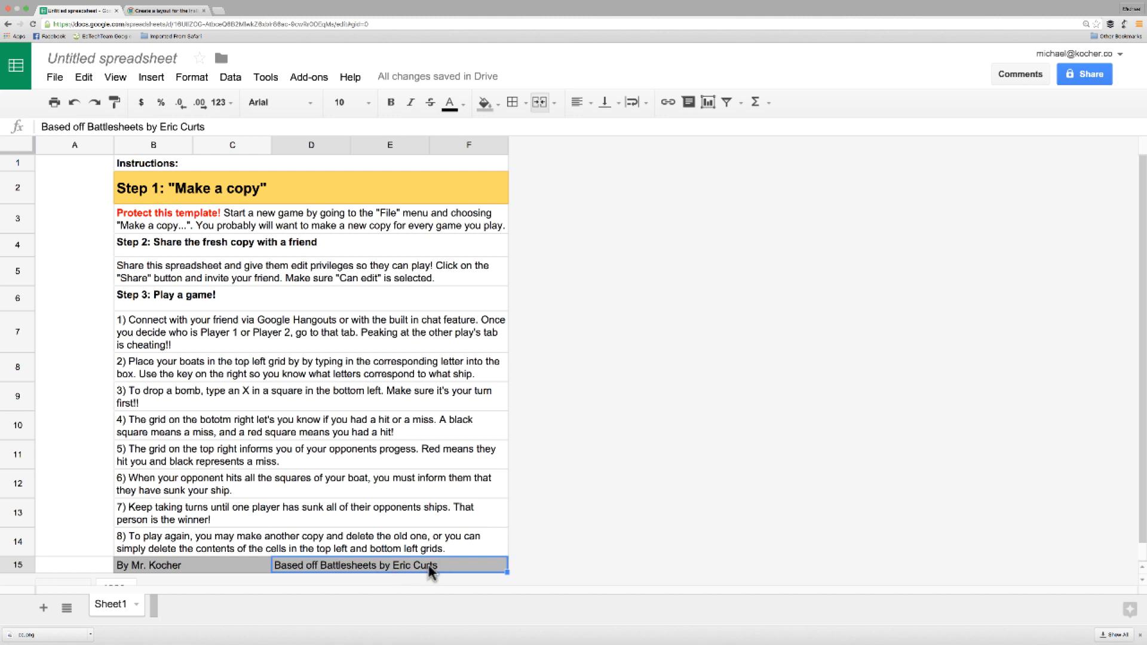
click(159, 11)
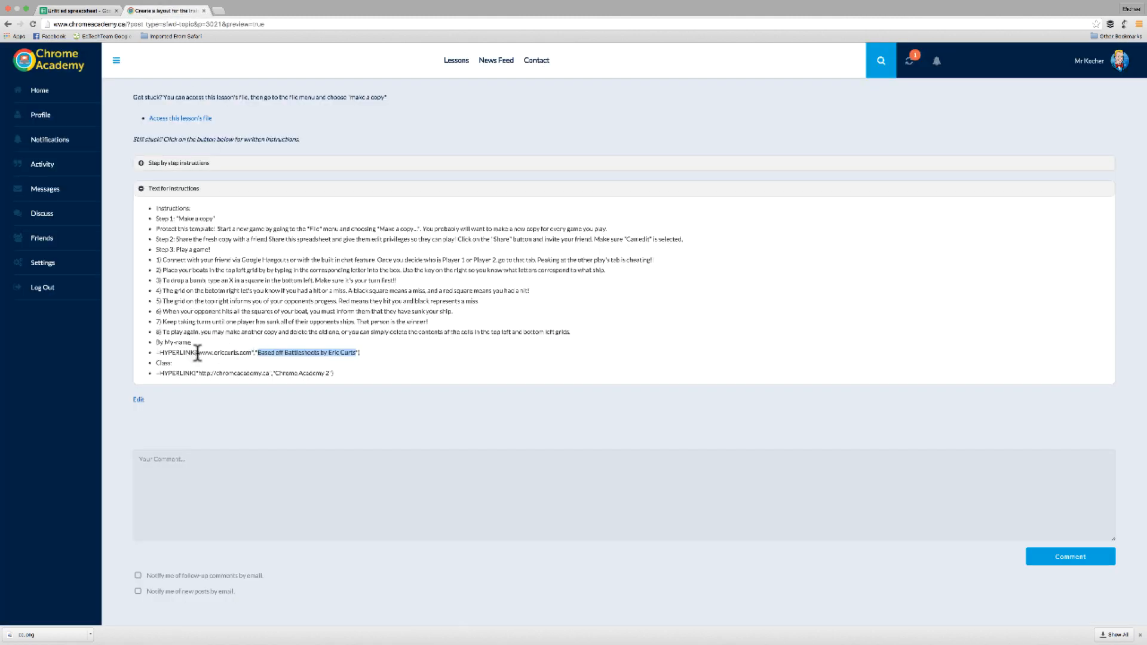
drag(199, 352, 248, 352)
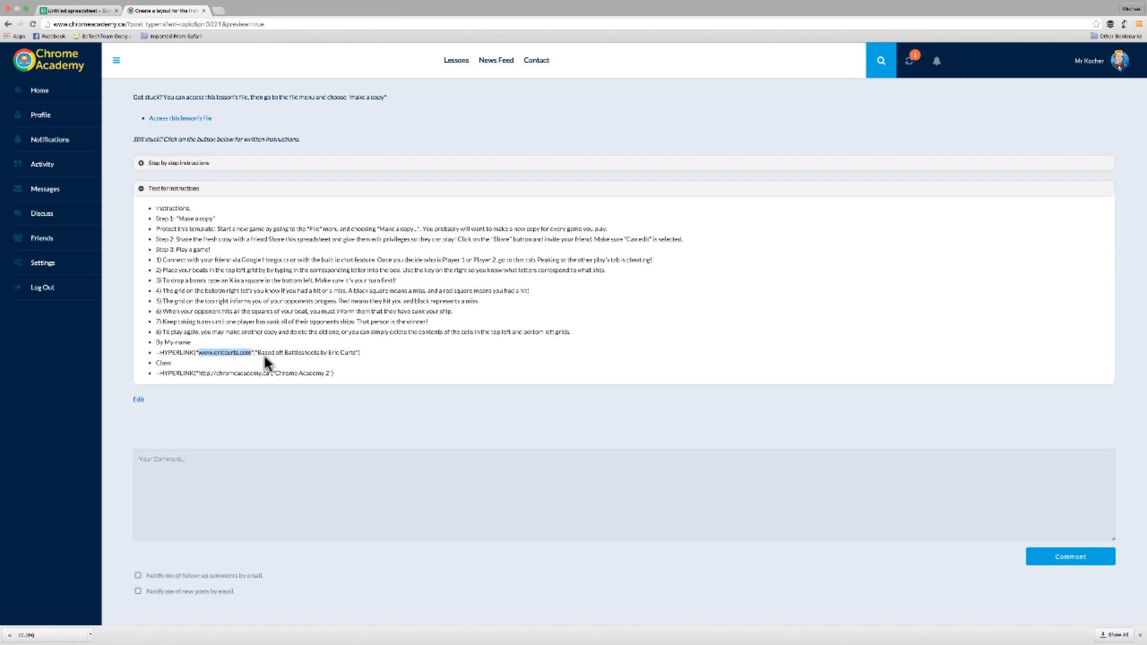
Back in the spreadsheet, link the "Based off Battlesheets" credit in row 15 to the copied website address.
click(72, 11)
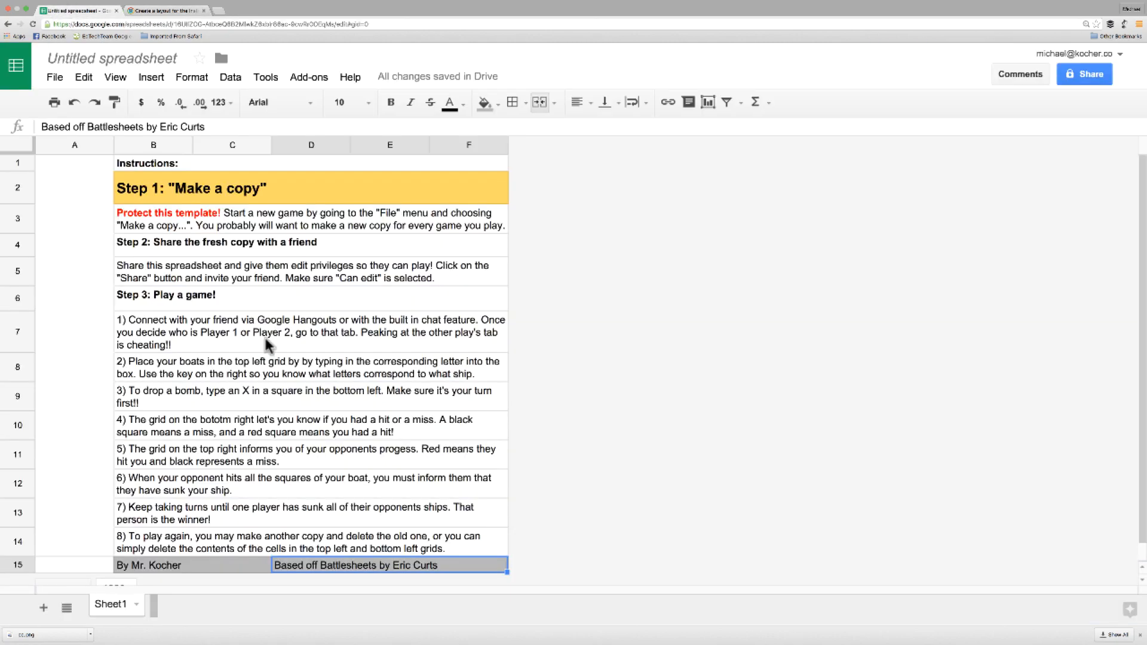
double_click(393, 564)
drag(393, 564, 430, 565)
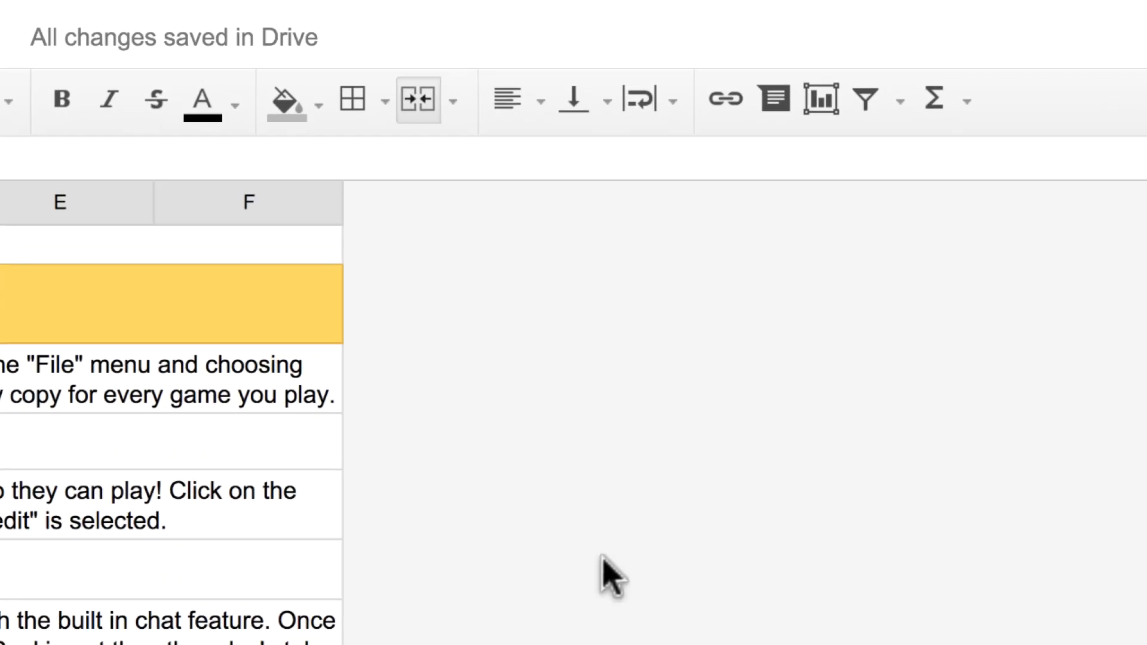
click(727, 100)
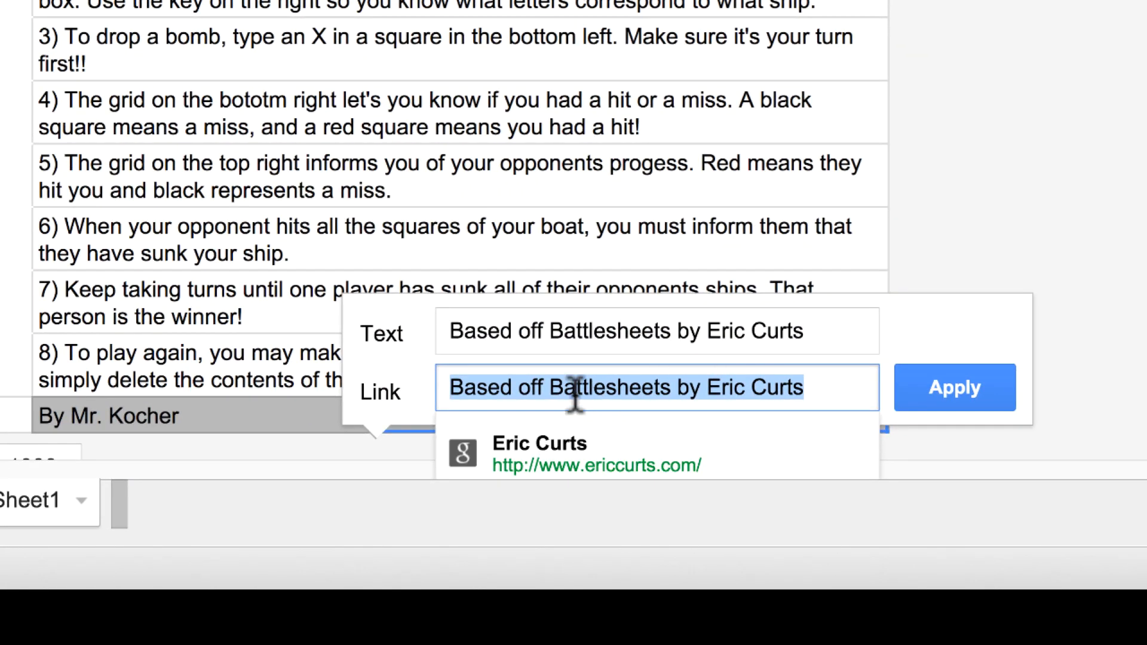
text(www.ericcurts.com)
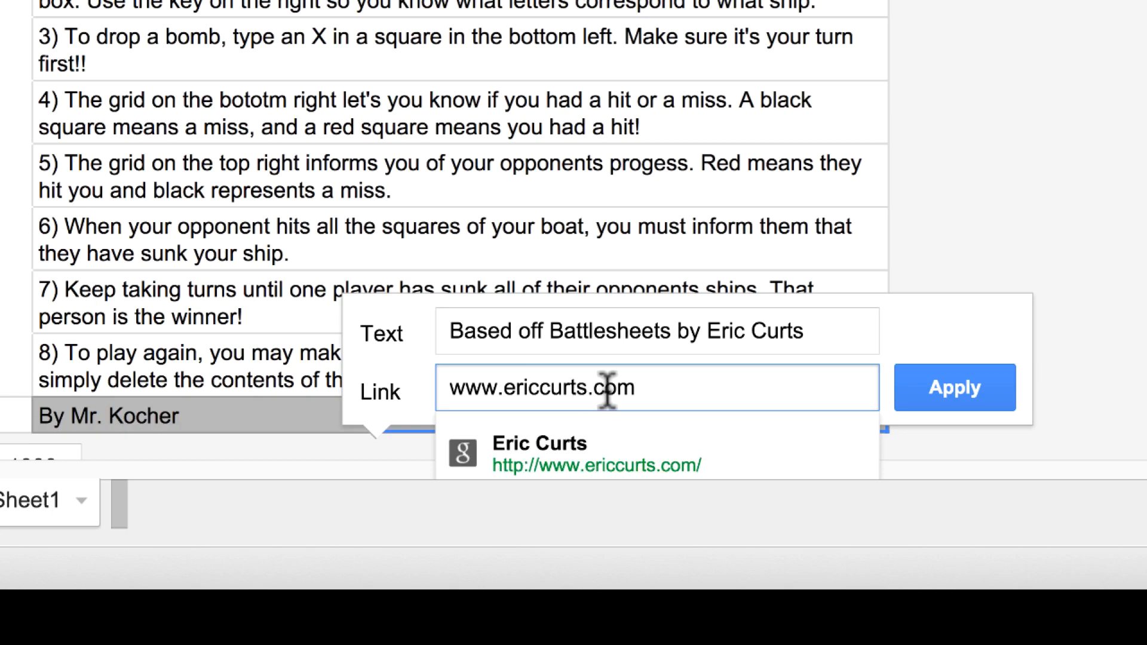
click(955, 387)
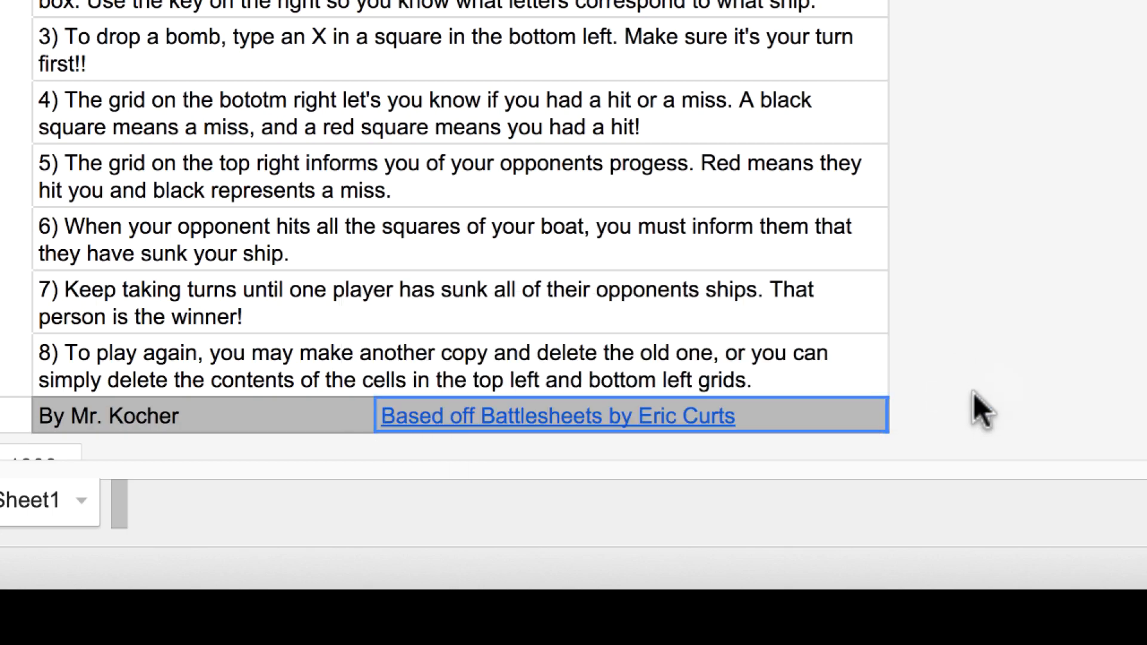
key(Up)
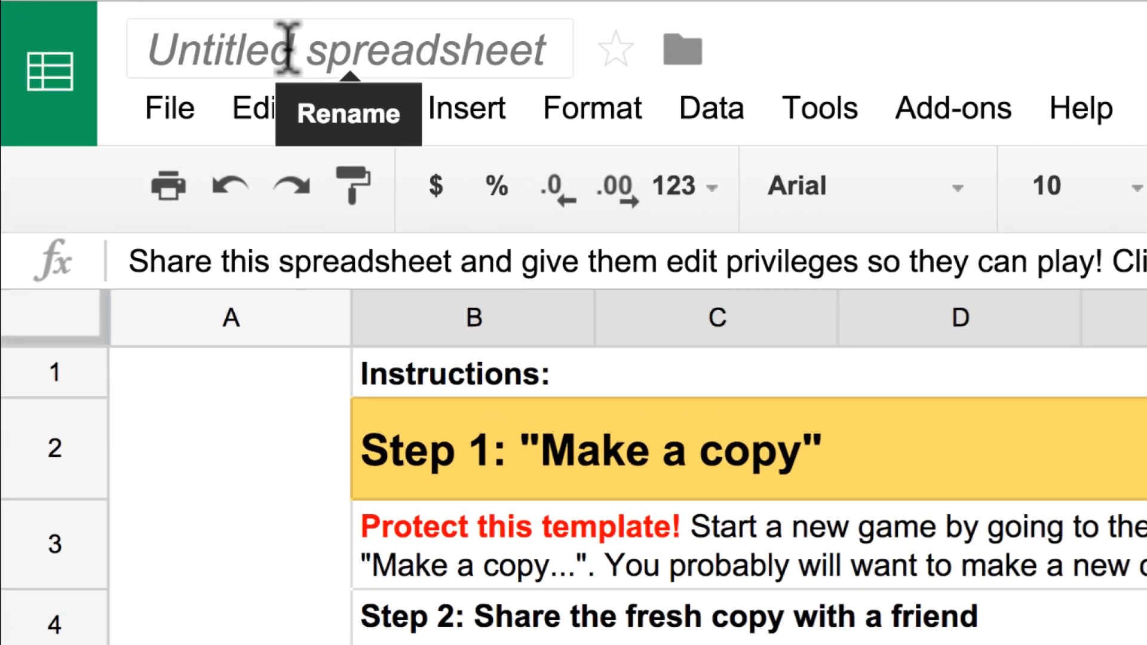
Rename the spreadsheet "BattleShips Game" and star it.
click(229, 56)
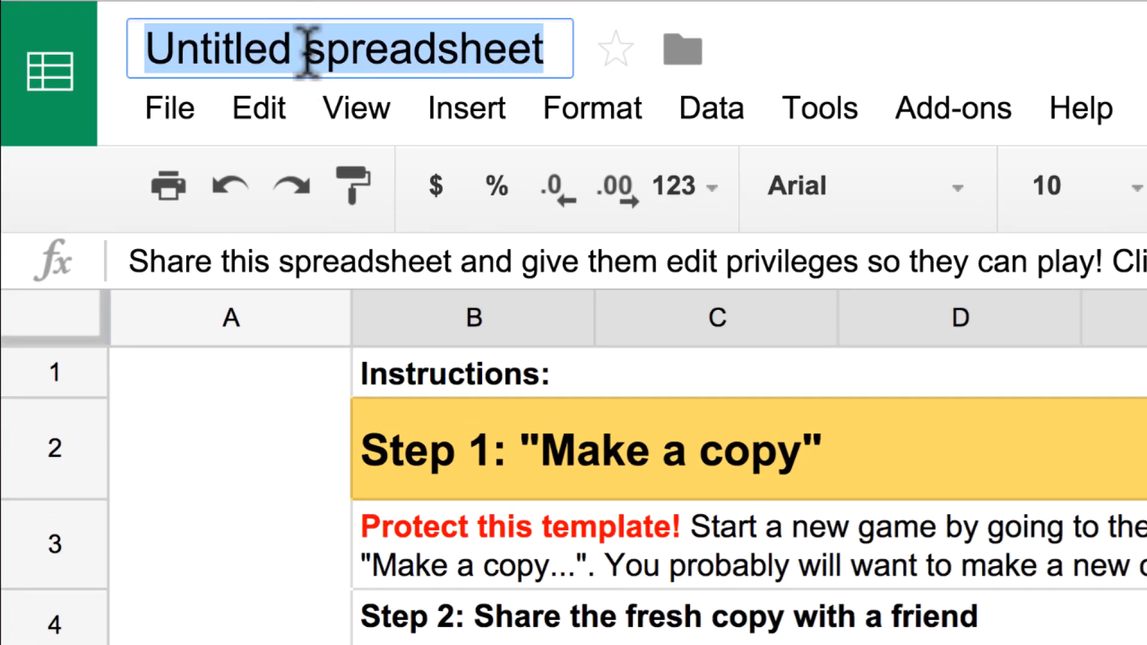
text(BattleShi)
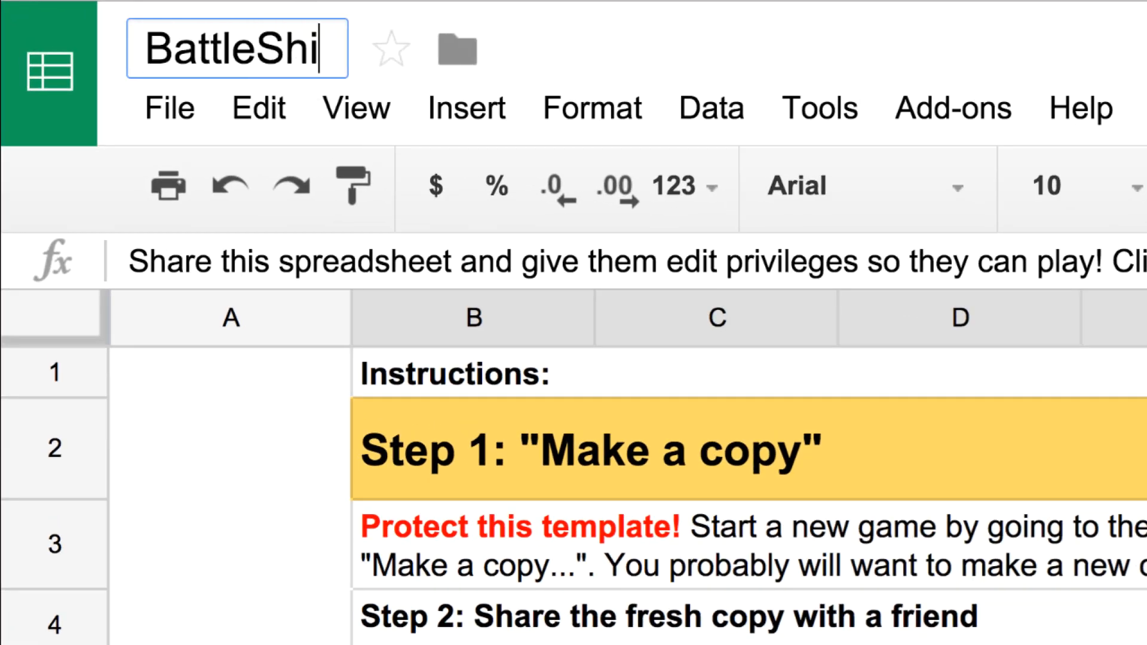
text(ps)
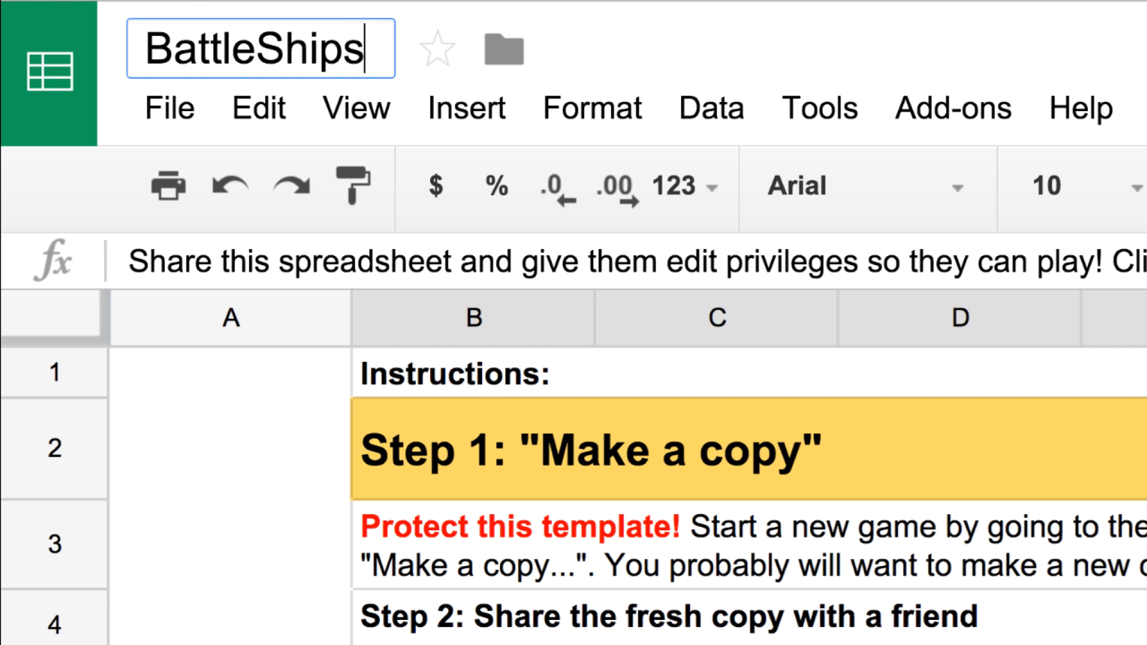
text( Game)
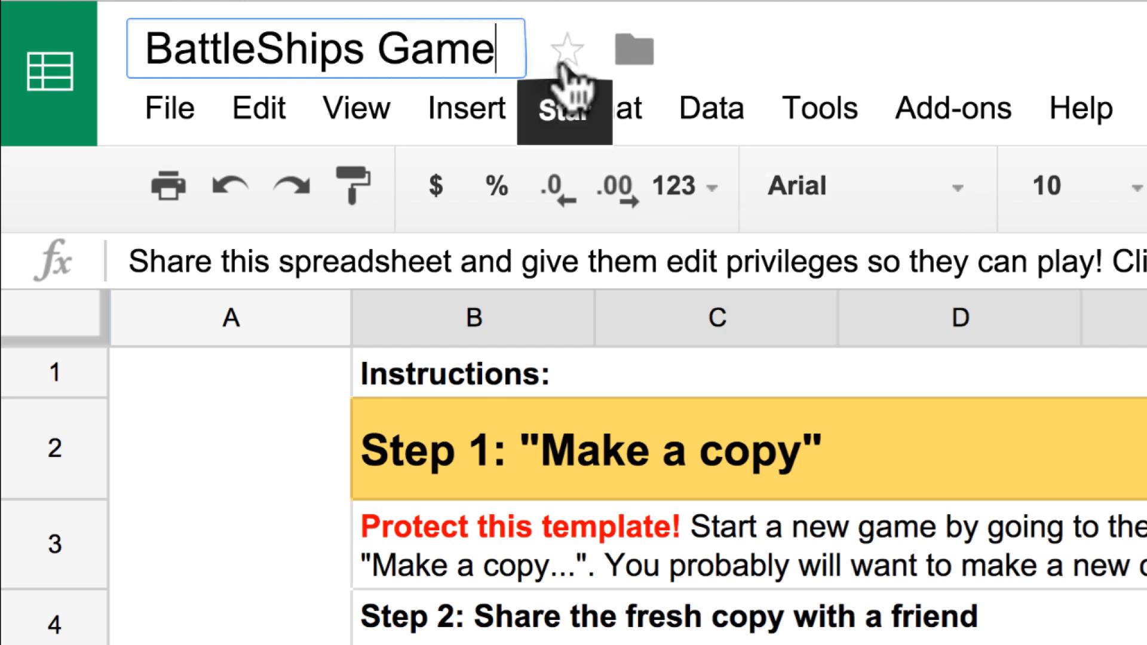
click(562, 58)
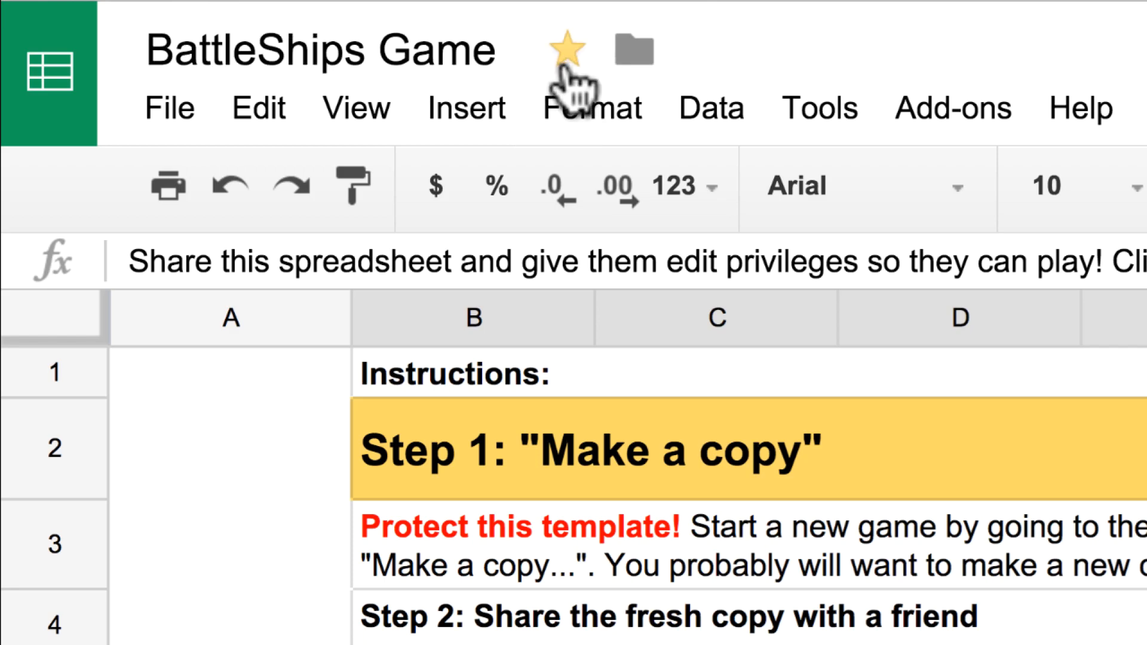
click(747, 449)
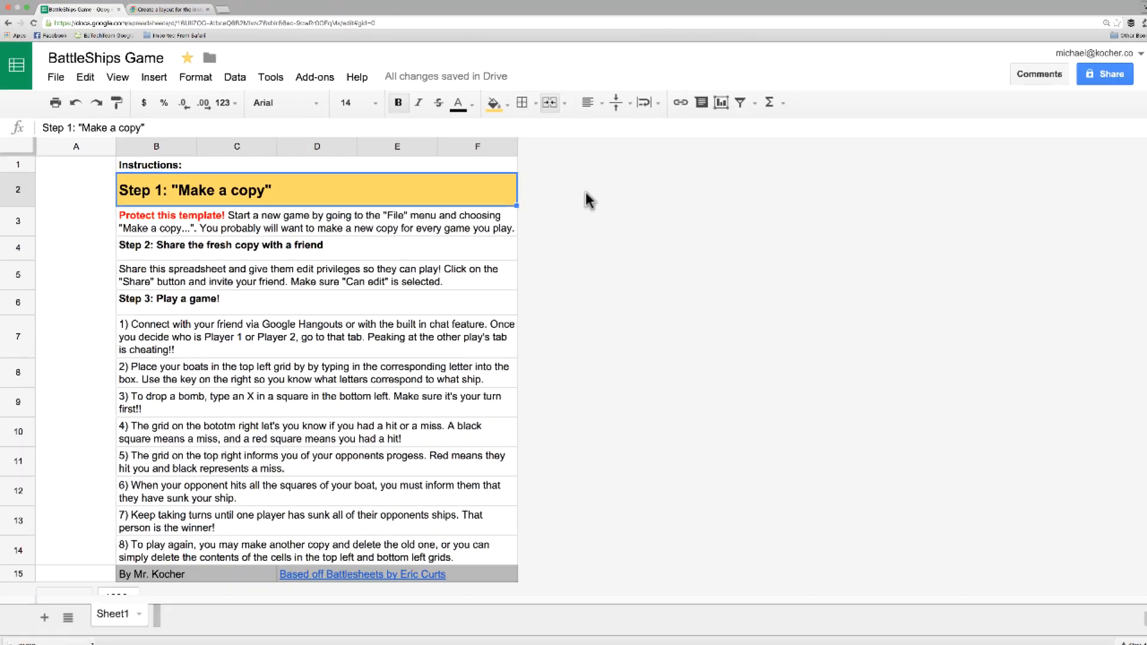